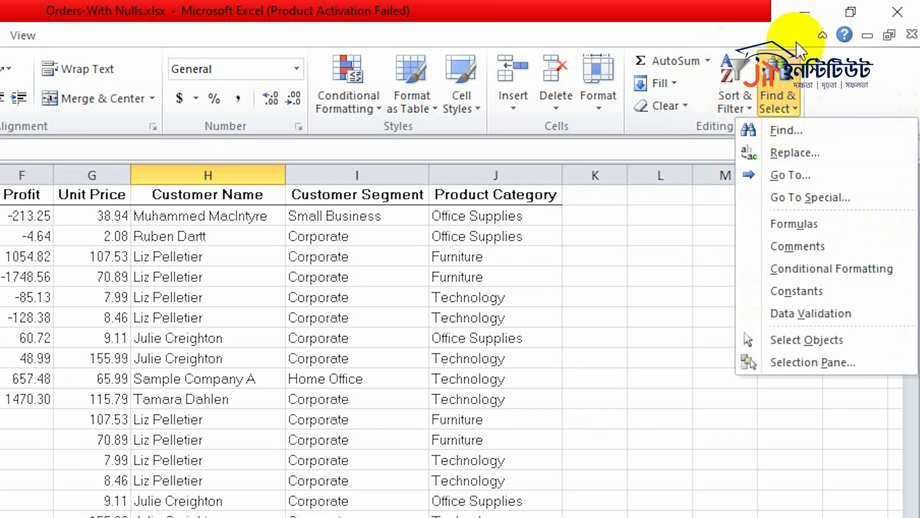
- Find the first match for a customer's full name in the Orders sheet, and close the search
left_click(727, 88)
left_click(779, 99)
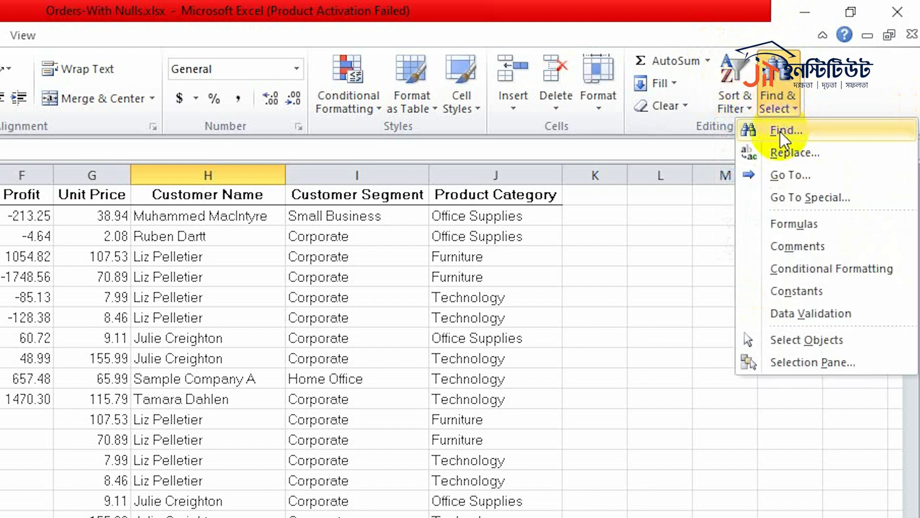
left_click(805, 133)
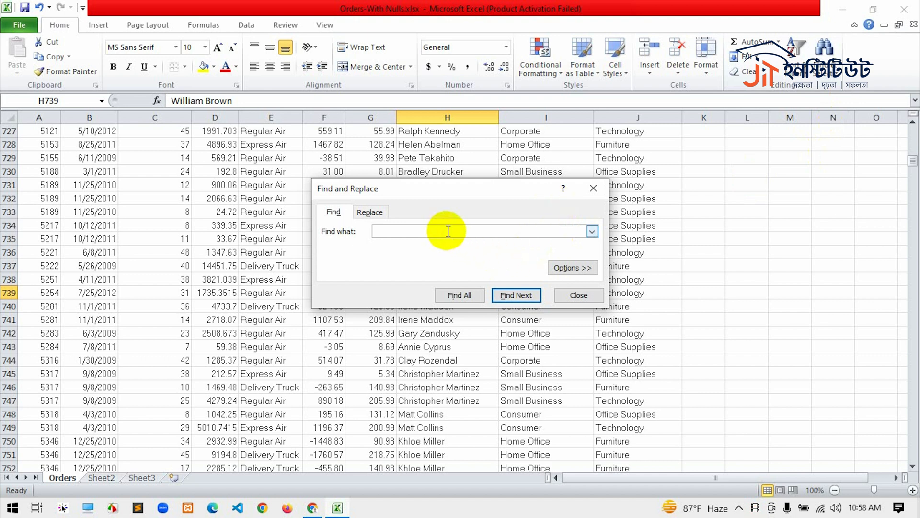
type("Karl")
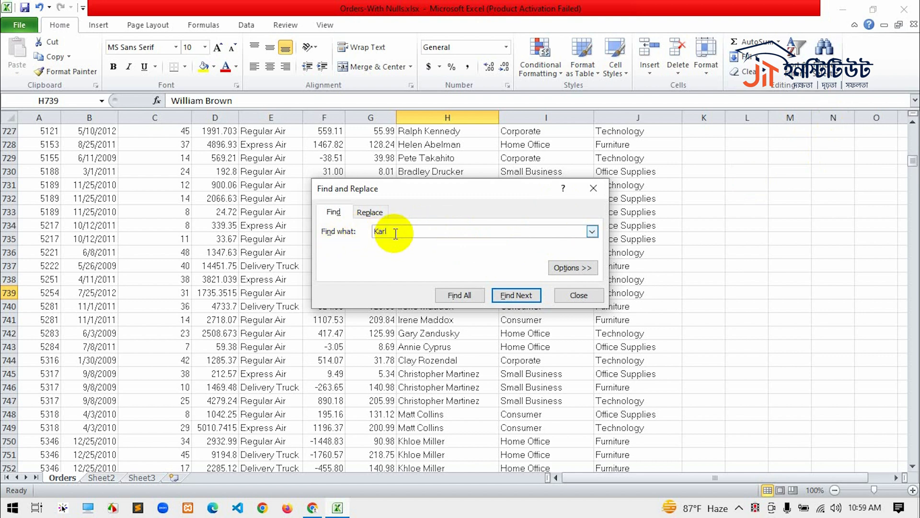
type(" Brown")
key("Return")
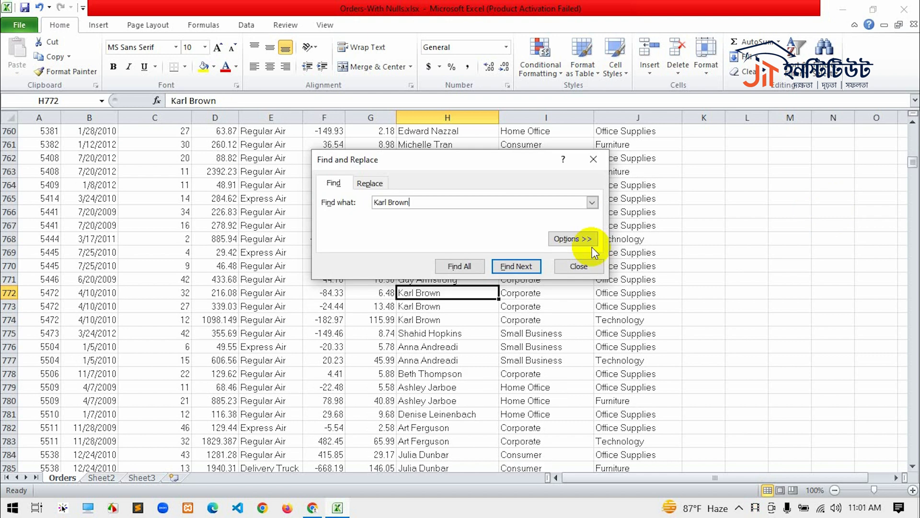
left_click(593, 159)
- Examine the find-only and replace fields of the Find and Replace dialog, and close it without replacing anything
scroll(349, 243, "up", 4)
left_click(216, 171)
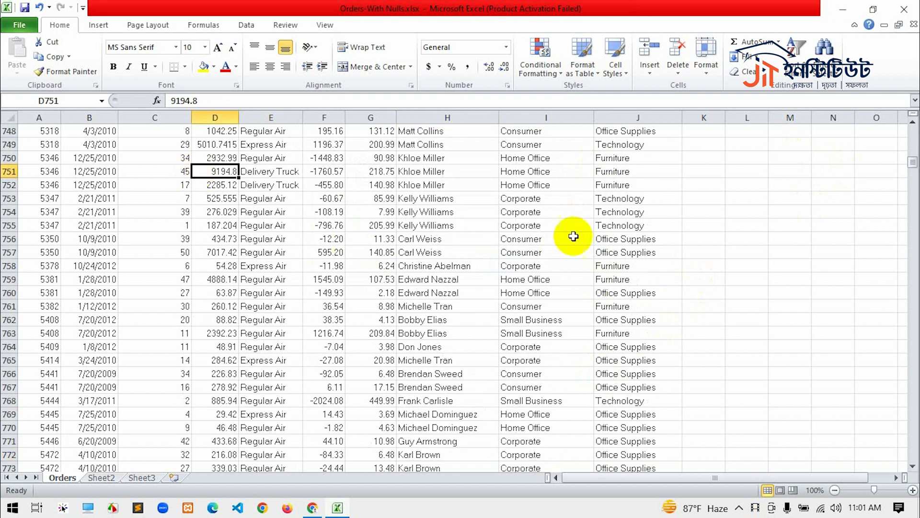
key("ctrl+f")
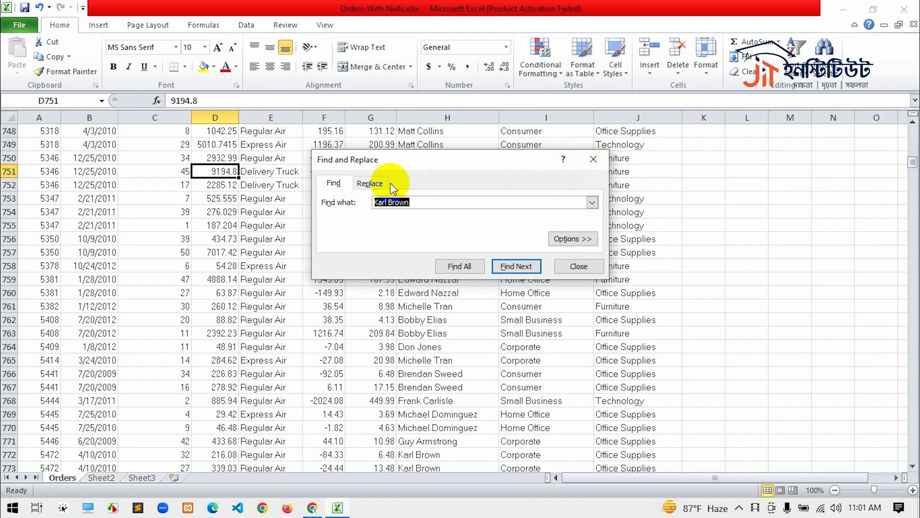
left_click(370, 183)
left_click(336, 184)
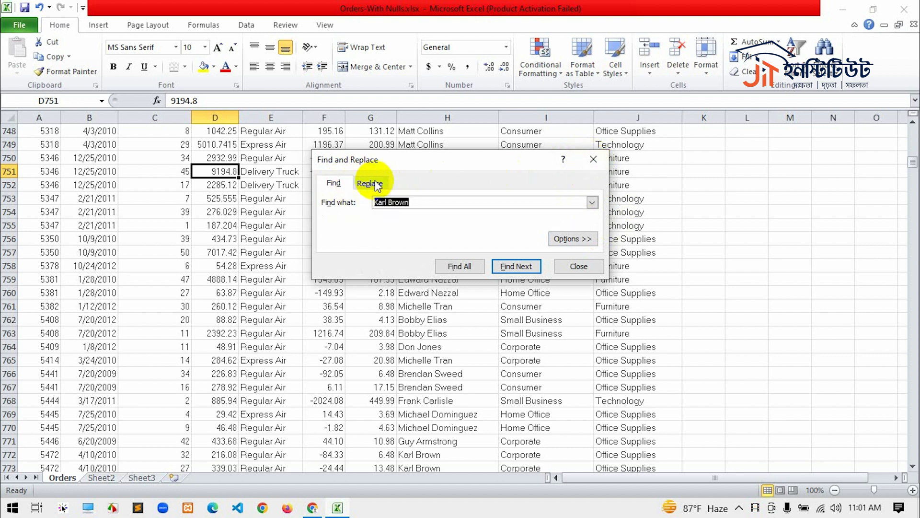
left_click(370, 183)
left_click(341, 184)
left_click(370, 183)
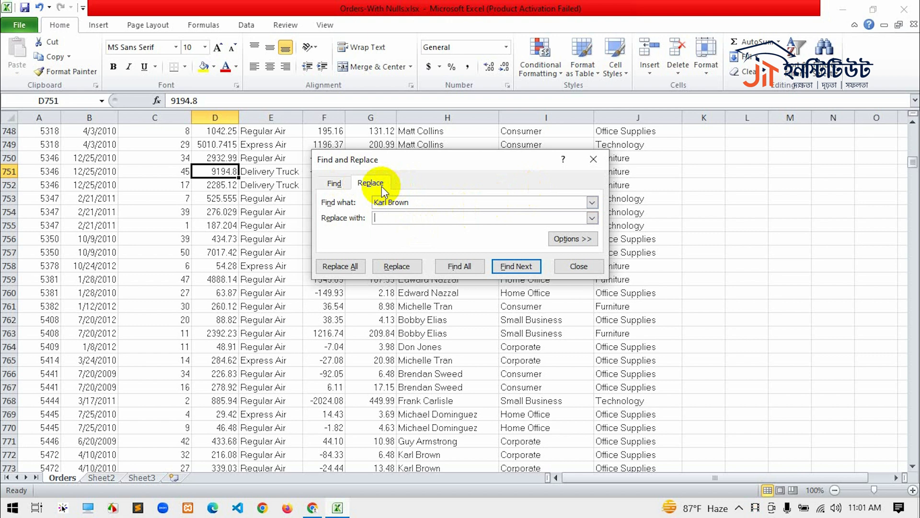
left_click(334, 184)
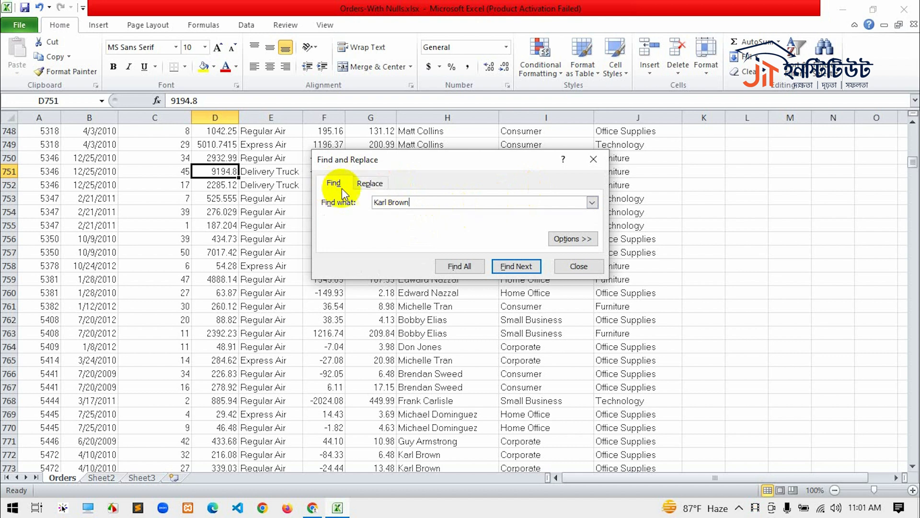
left_click(369, 187)
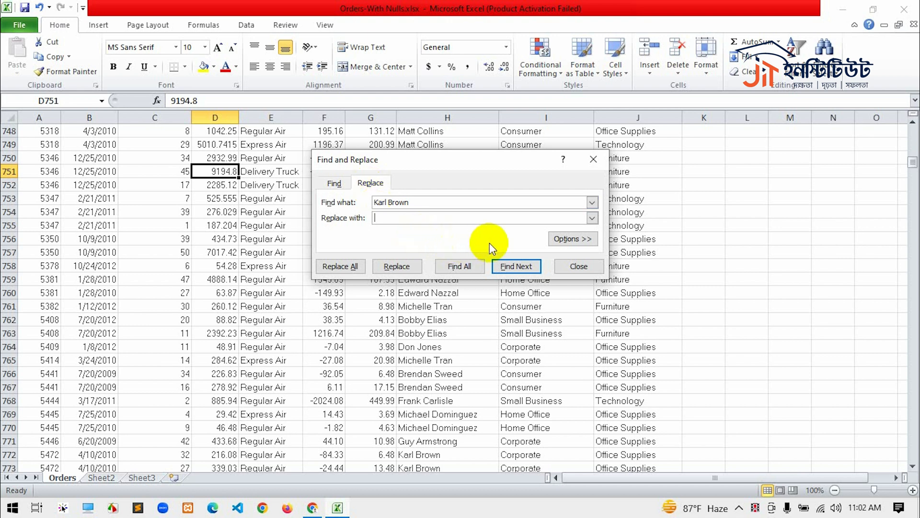
left_click(435, 220)
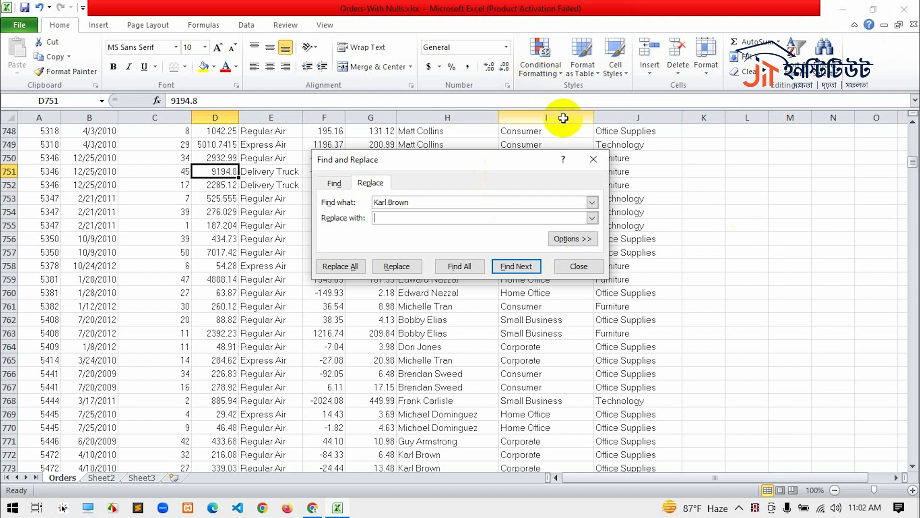
left_click(594, 169)
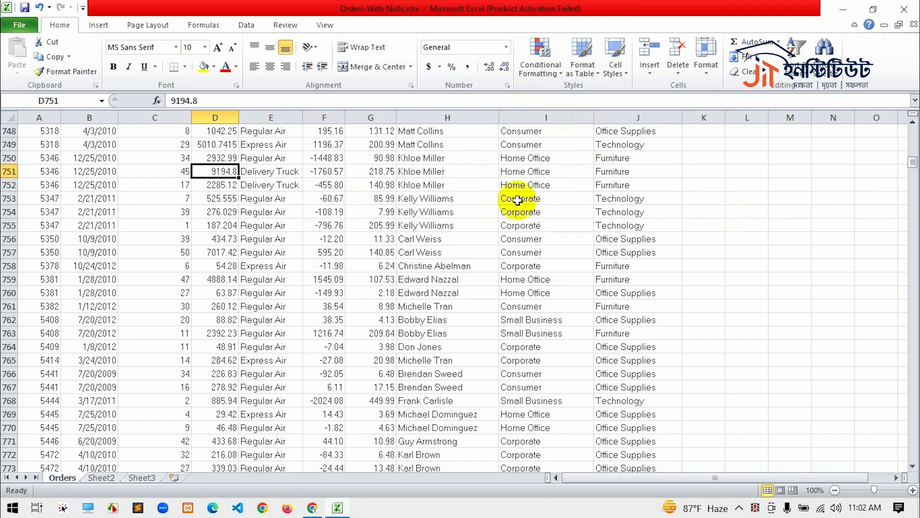
- Turn on filtering for the header row of the Orders data, with the Ship Mode header E1 selected
scroll(328, 224, "up", 10)
scroll(327, 225, "up", 20)
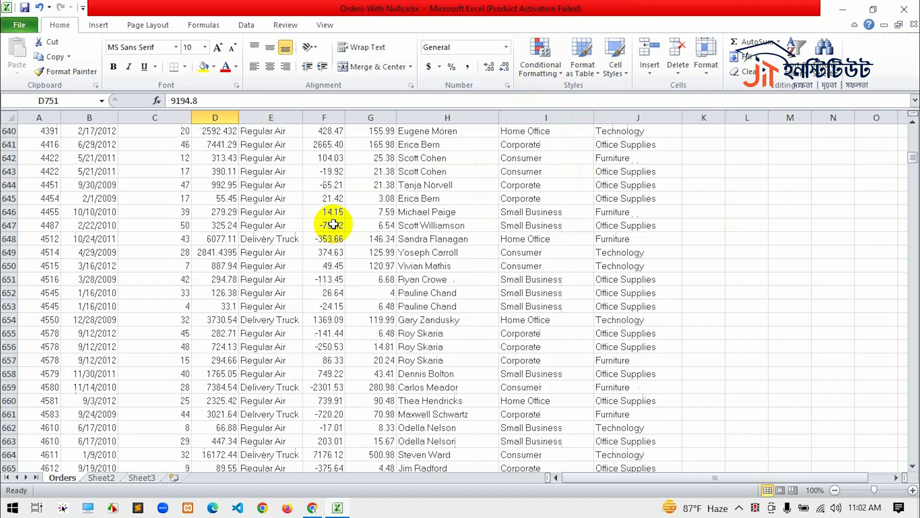
left_click_drag(910, 157, 907, 108)
left_click(253, 130)
left_click(793, 55)
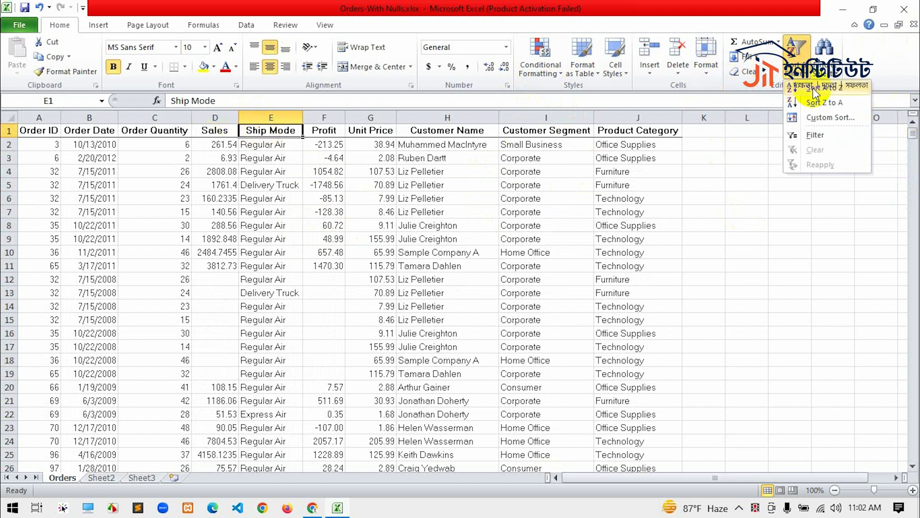
left_click(812, 134)
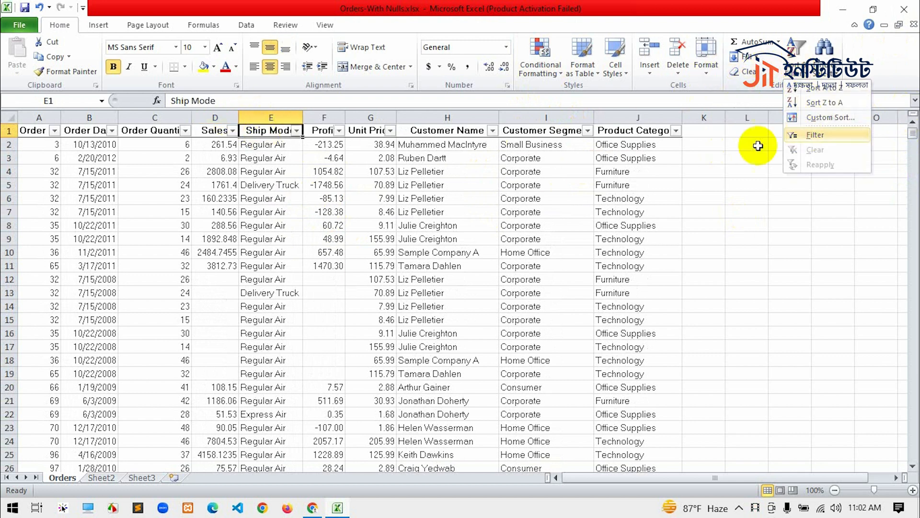
- Filter the Ship Mode column to show only Regular Air
left_click(296, 131)
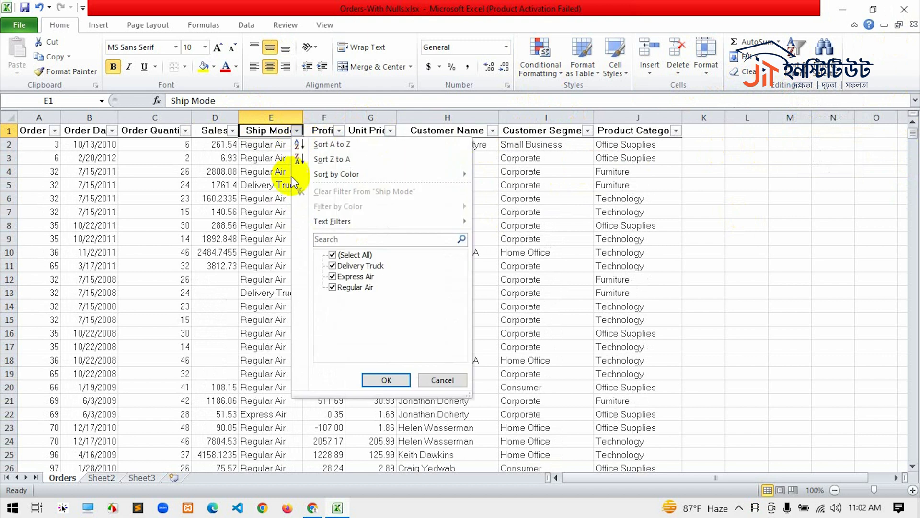
left_click(332, 254)
left_click(332, 287)
left_click(386, 379)
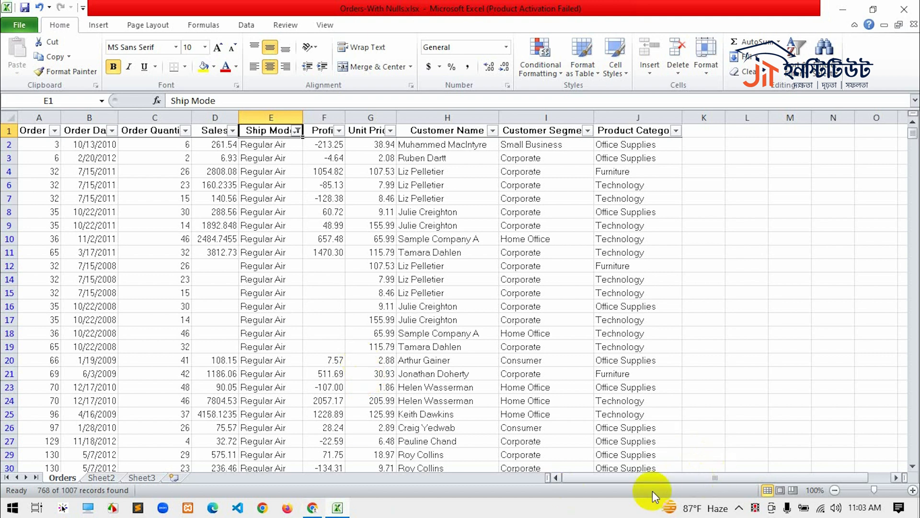
- Select all the filtered Ship Mode values from E2 down to the last data row
left_click(264, 149)
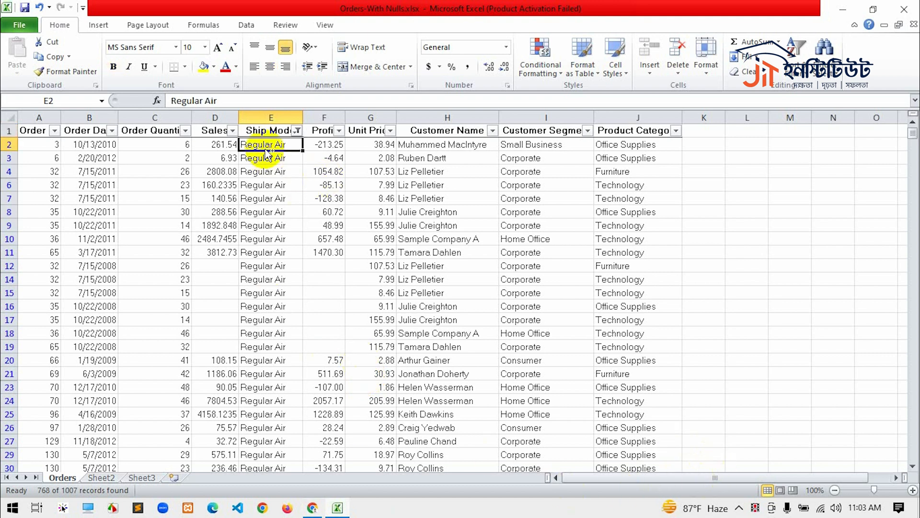
key("ctrl+shift+Down")
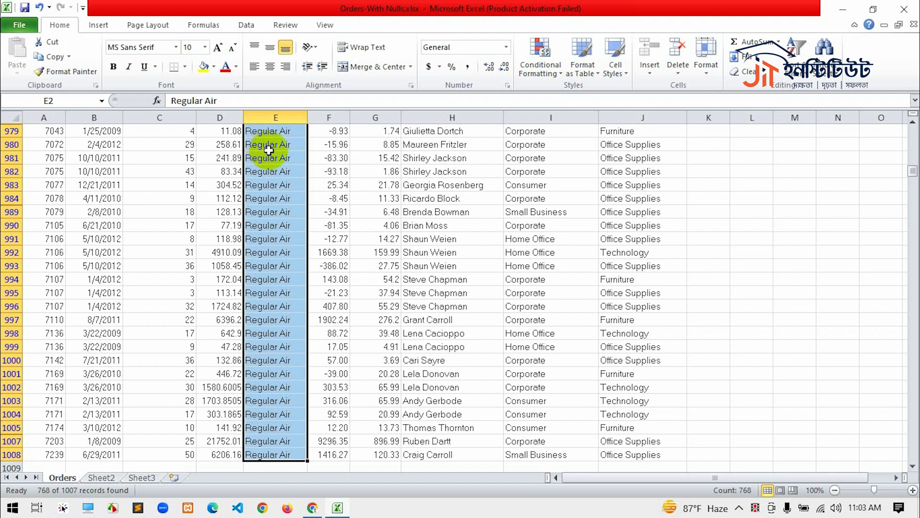
- Try to change the Ship Mode selection by overwriting the first cell, E2, with Ship, and undo the edit
left_click(225, 100)
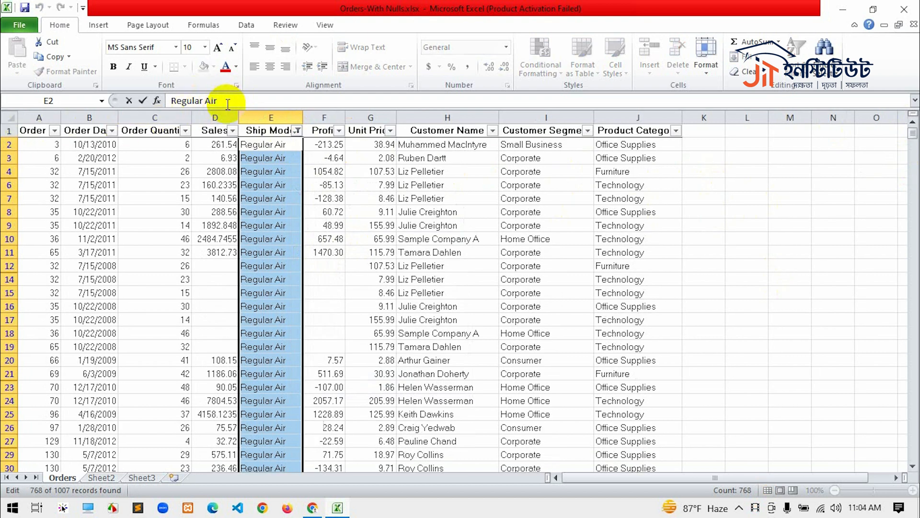
left_click_drag(221, 101, 166, 100)
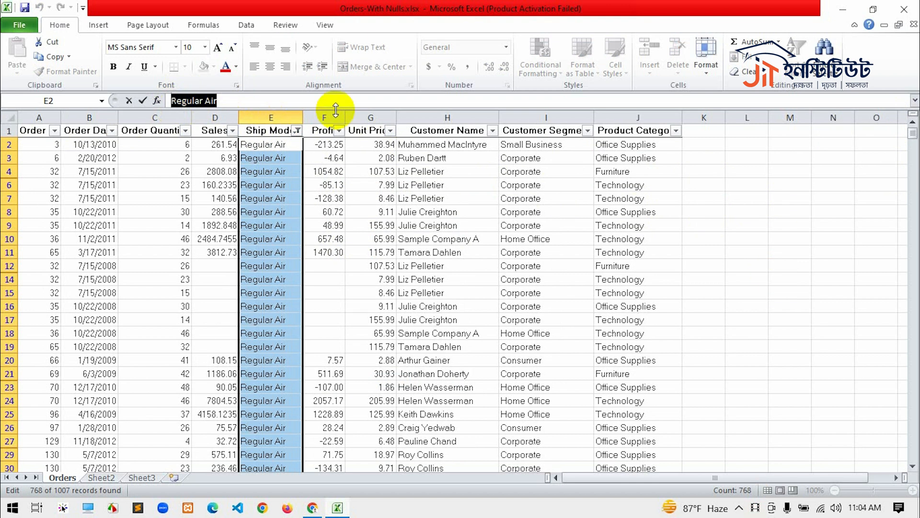
type("Ship")
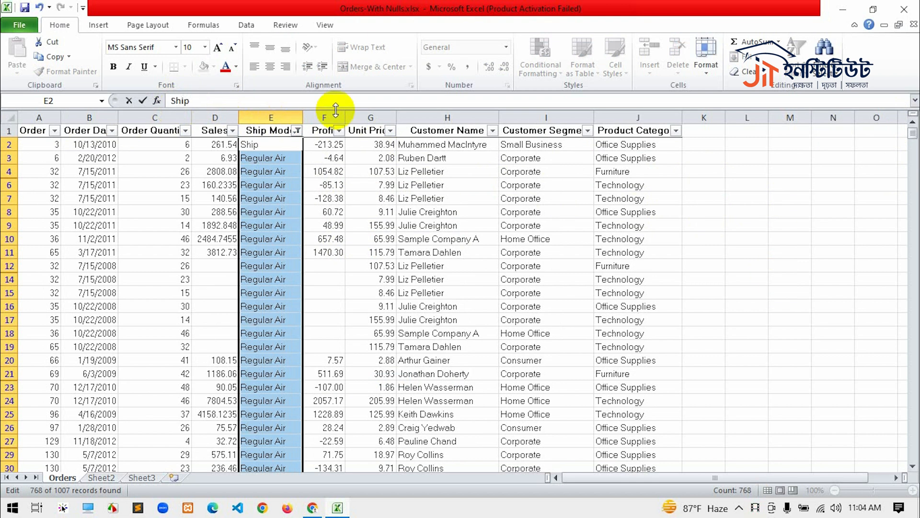
key("Return")
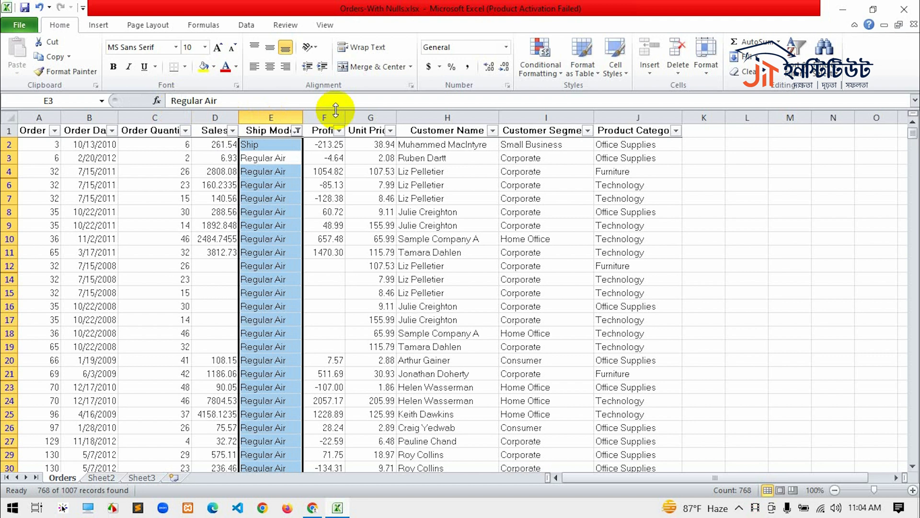
key("ctrl+z")
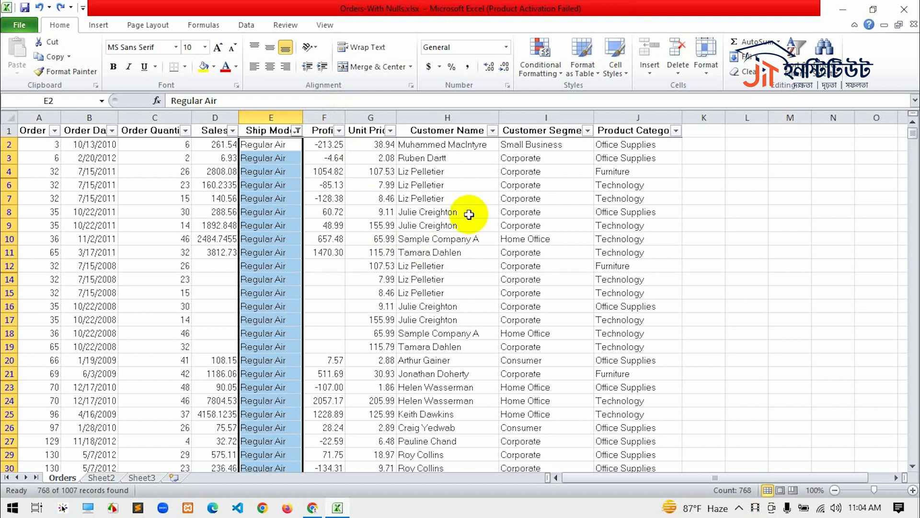
- Prepare a replace operation on the selected Ship Mode cells with Regular Air as the text to find
key("ctrl+f")
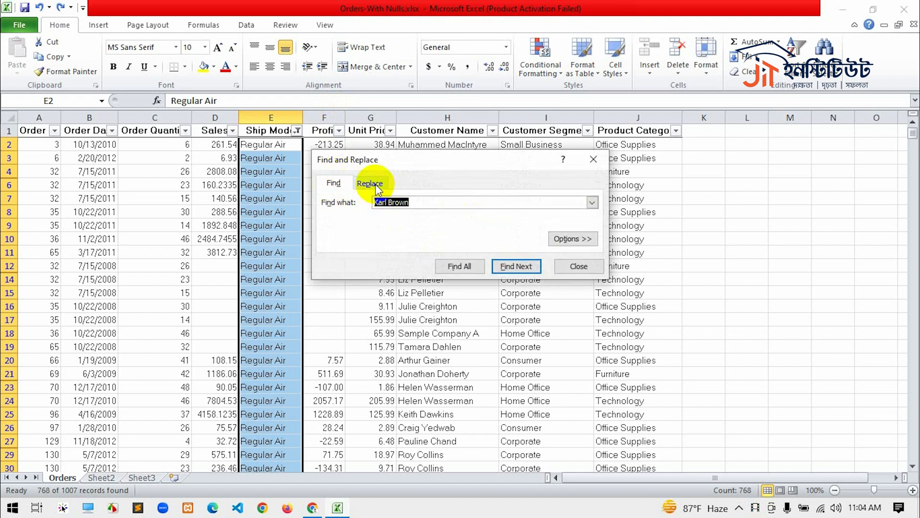
left_click(370, 183)
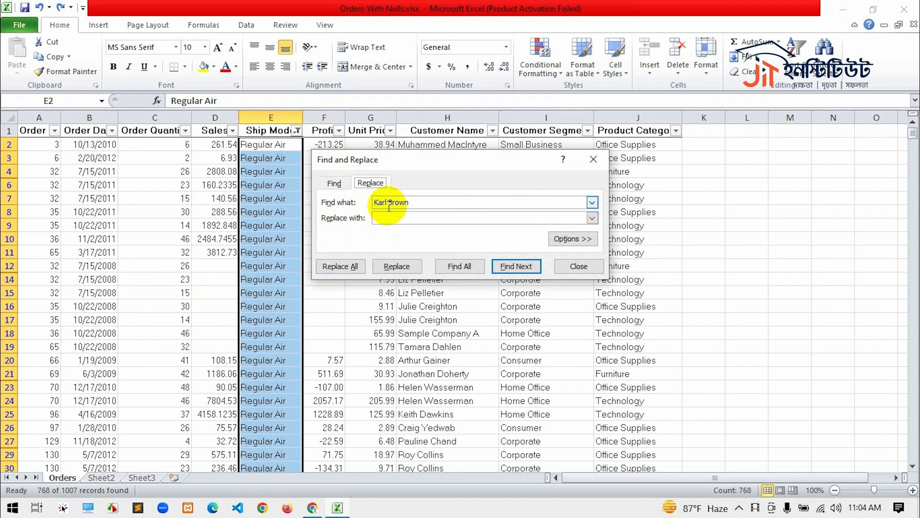
left_click(416, 204)
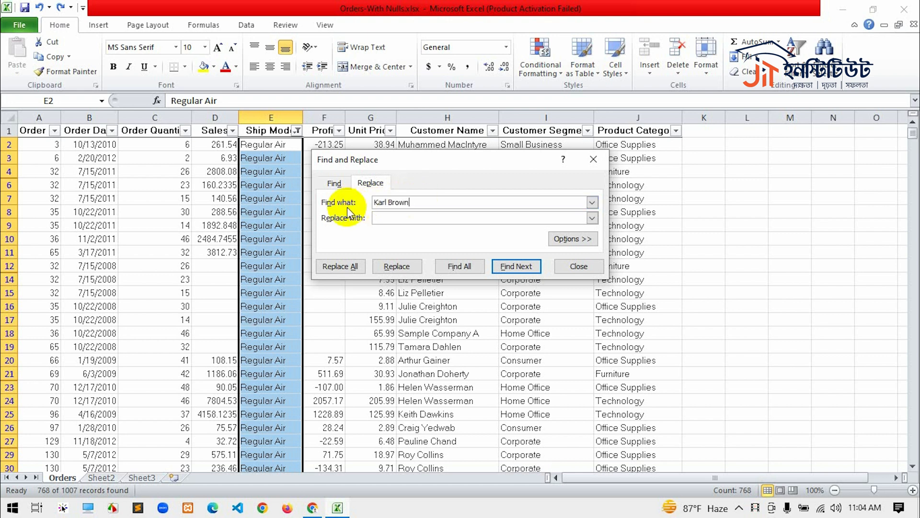
type("Re")
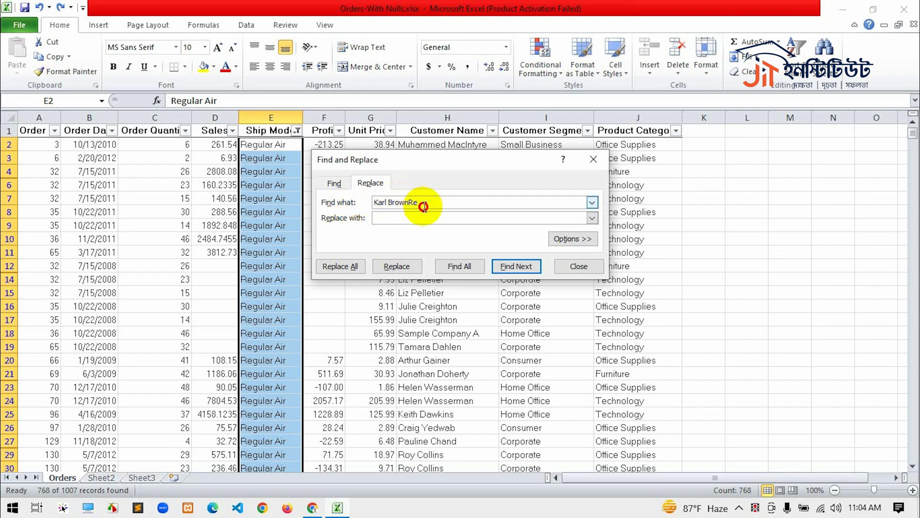
key("BackSpace")
key("BackSpace")
key("BackSpace")
key("BackSpace")
key("BackSpace")
key("BackSpace")
key("BackSpace")
key("BackSpace")
key("BackSpace")
key("BackSpace")
key("BackSpace")
key("BackSpace")
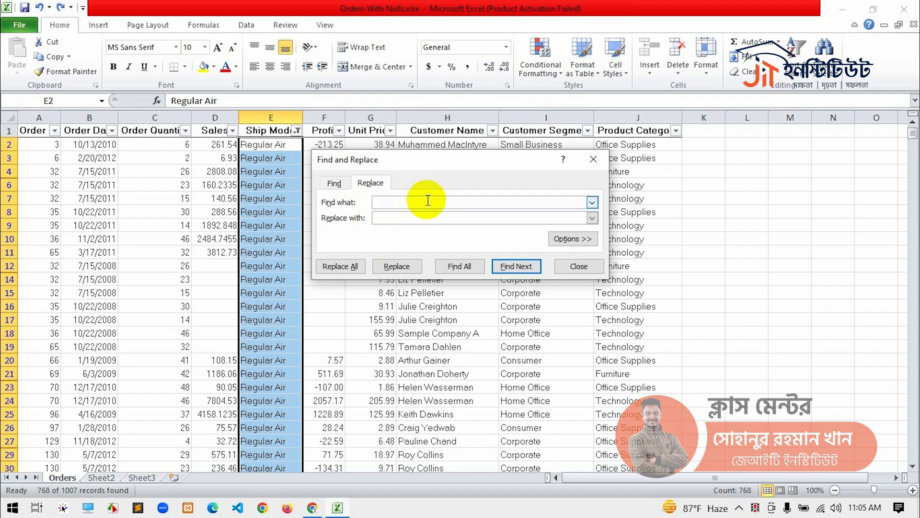
type("regu")
key("BackSpace")
key("BackSpace")
key("BackSpace")
key("BackSpace")
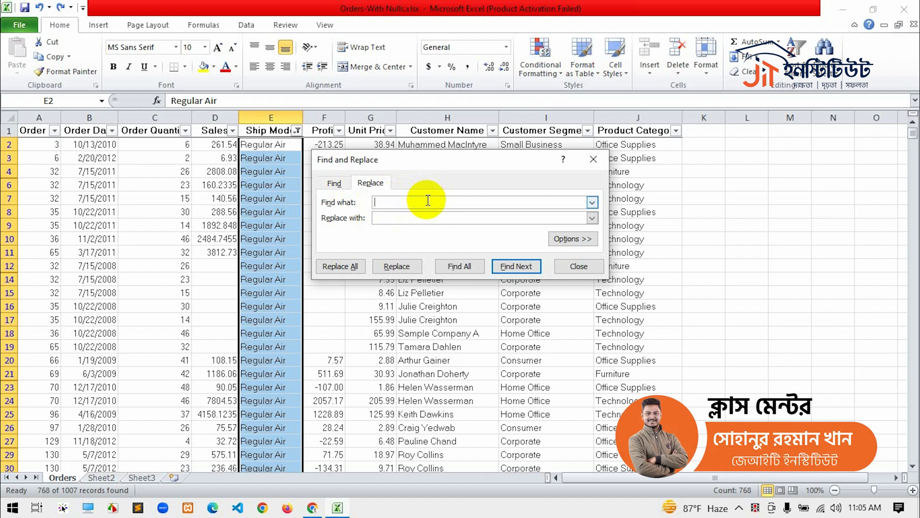
type("Regu")
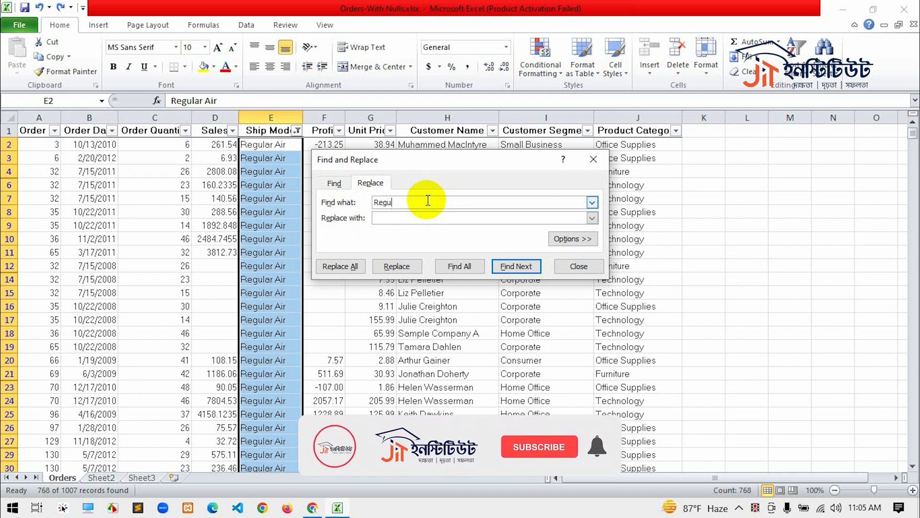
type("lar")
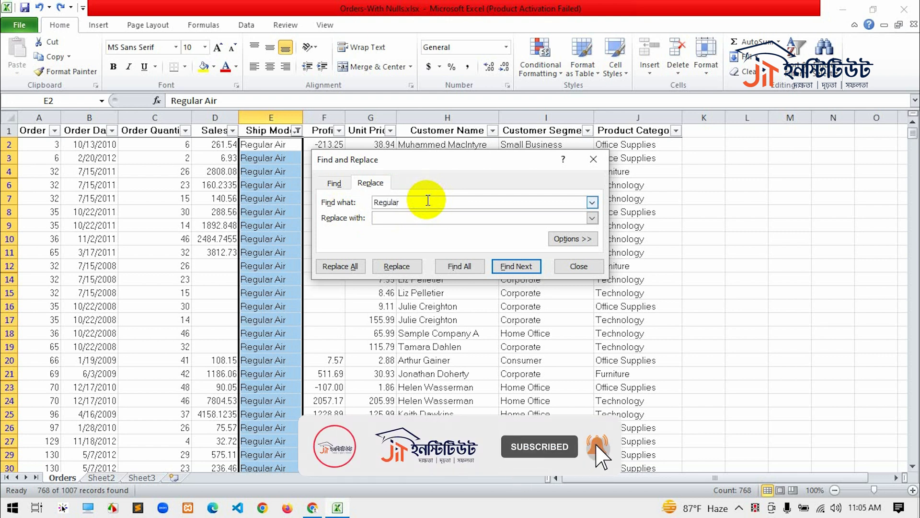
type(" A")
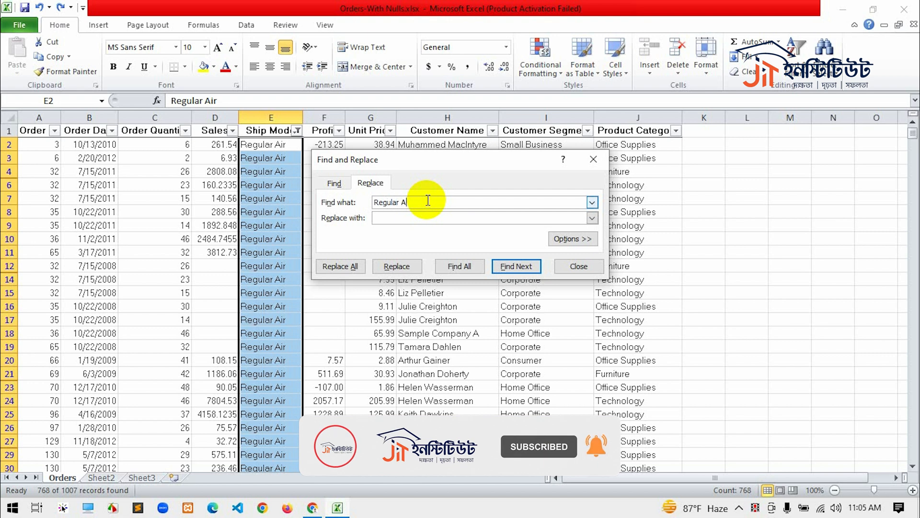
type("i")
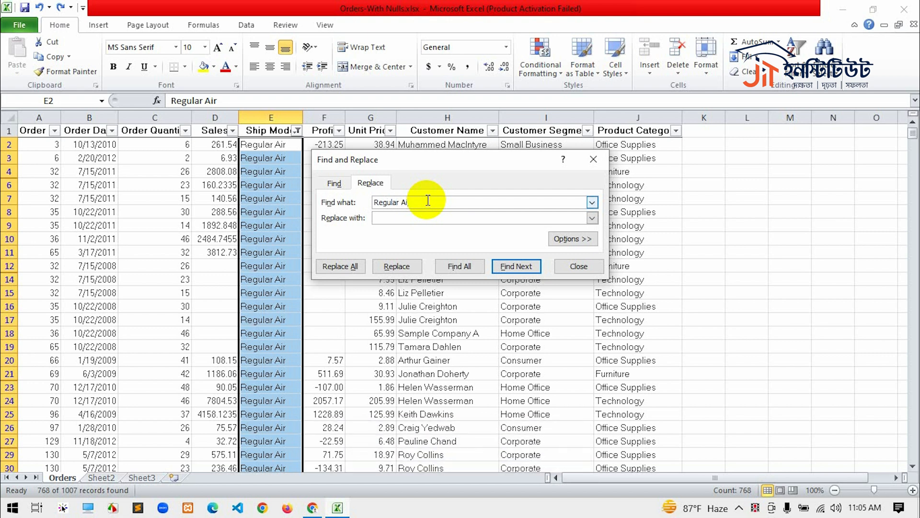
type("r")
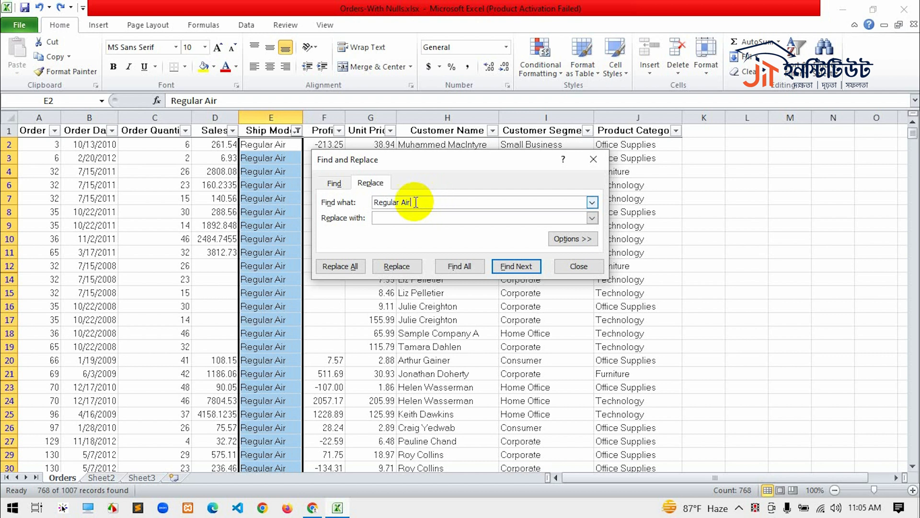
- Replace all Regular Air values in the selected Ship Mode cells with Regular Ship and close the replace dialog
left_click(395, 220)
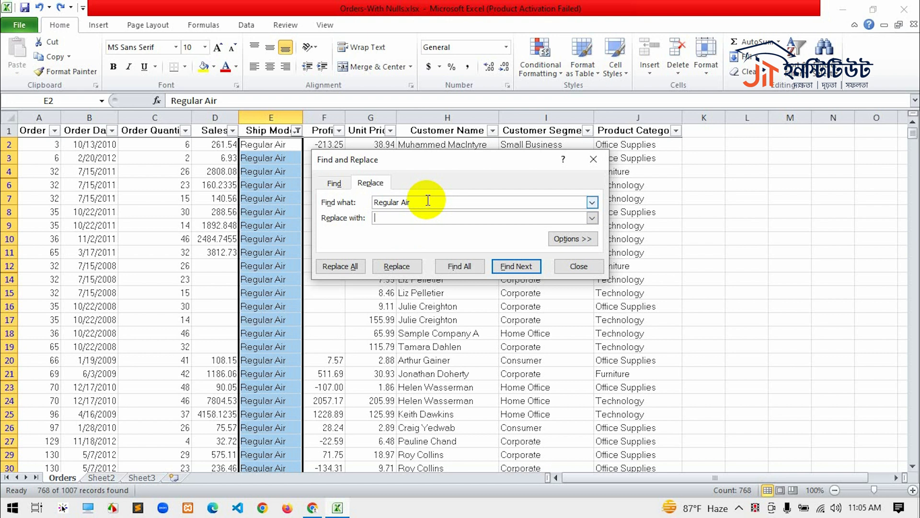
type("Regular Ship")
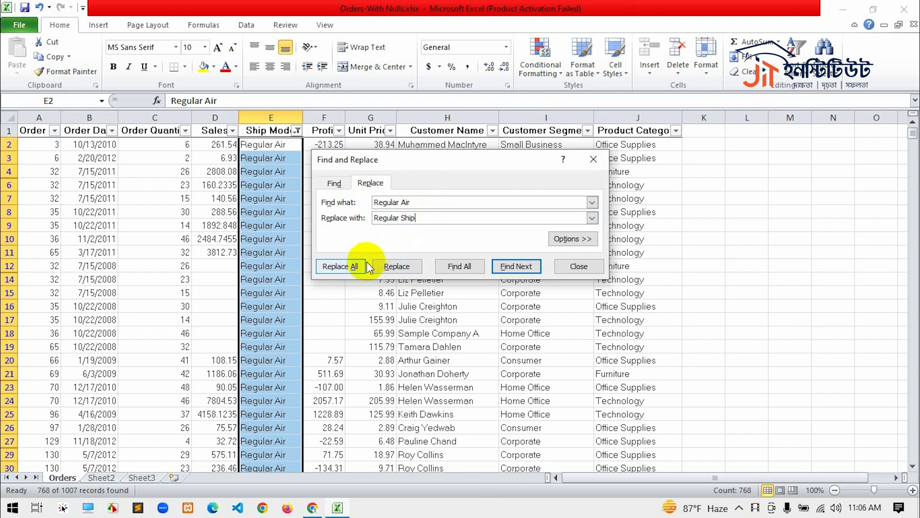
left_click(337, 267)
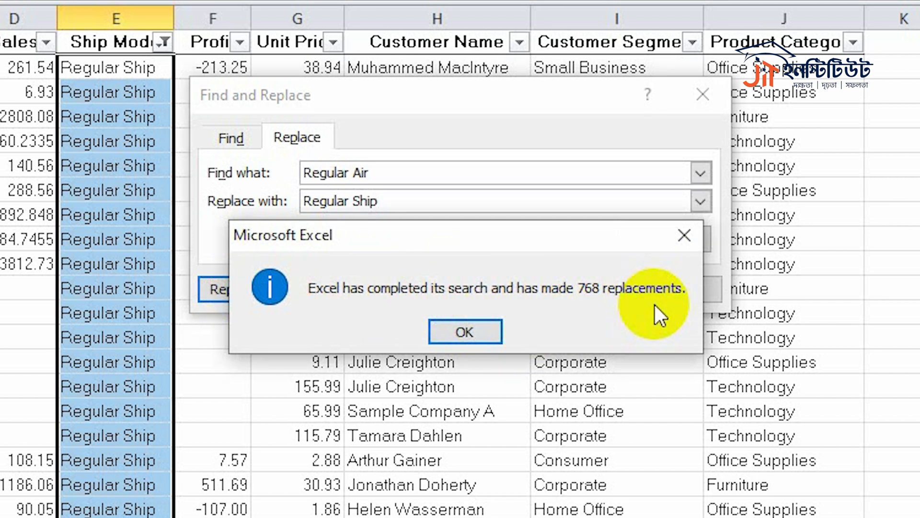
left_click(476, 334)
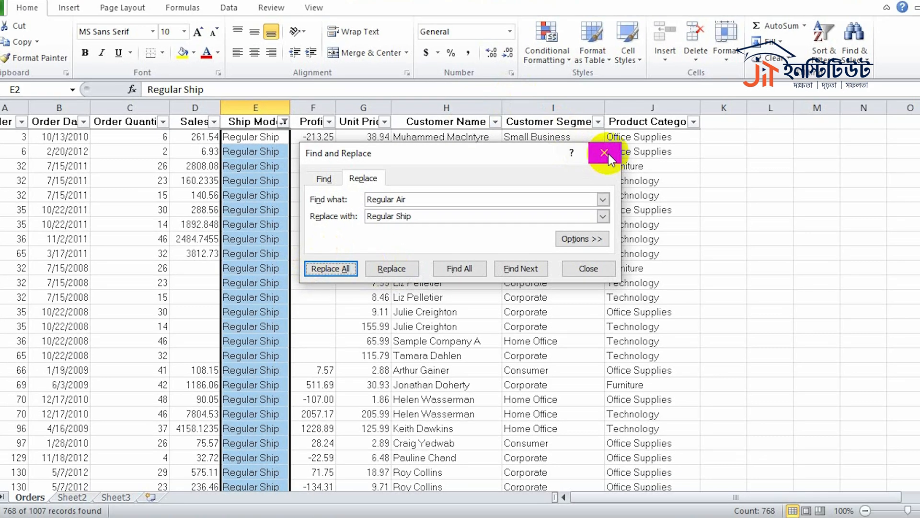
left_click(605, 153)
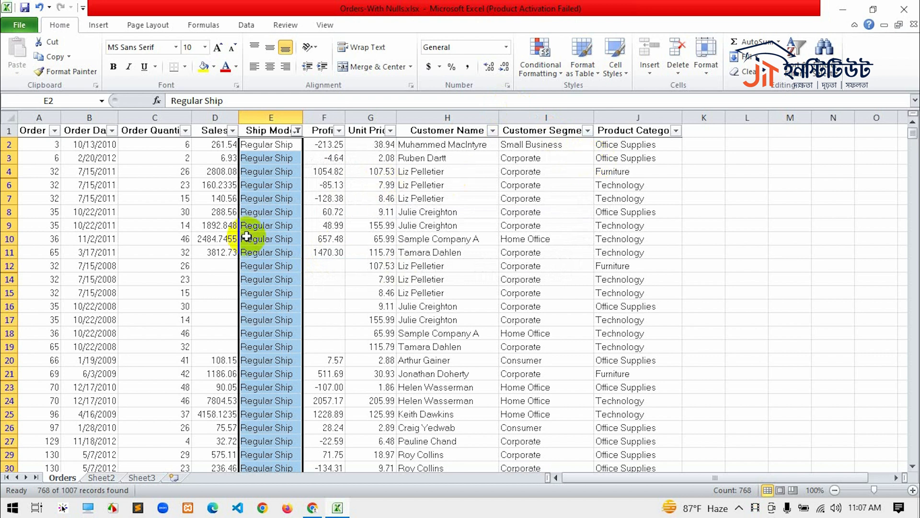
- Remove the filter from the Orders table so that all rows are shown
left_click(223, 226)
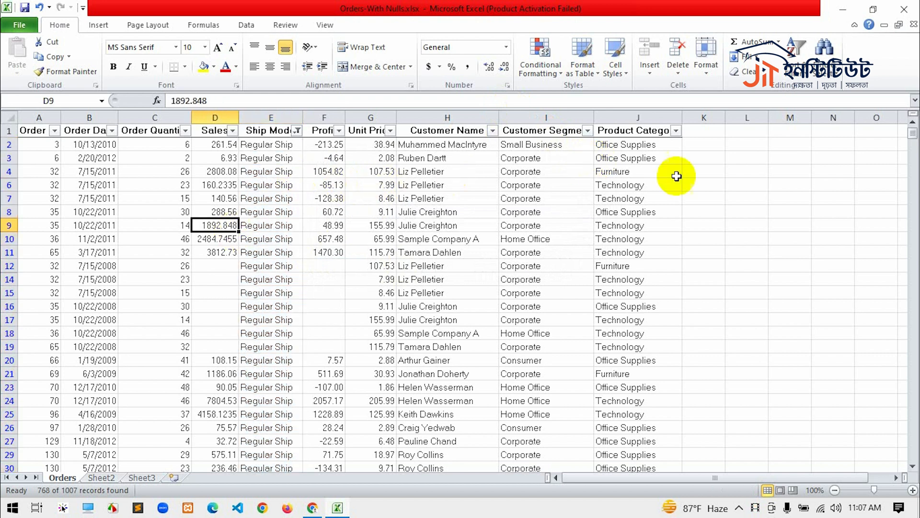
left_click(796, 55)
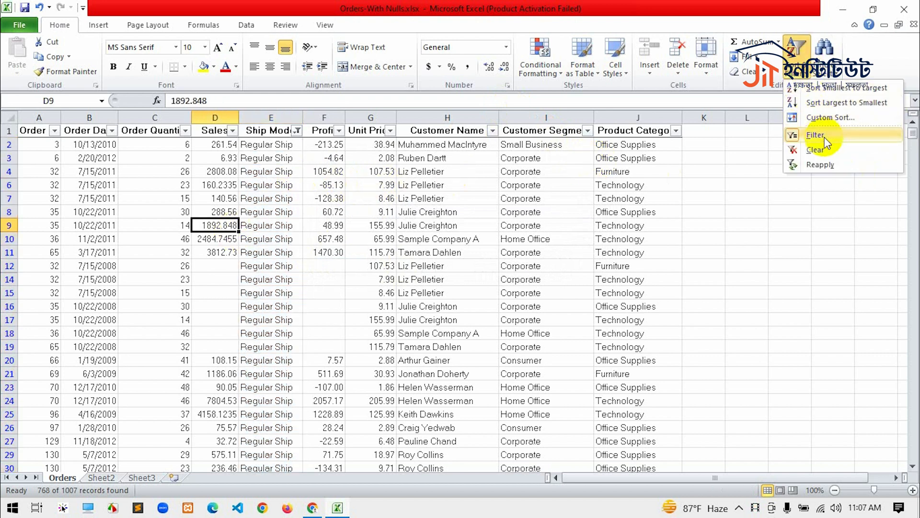
left_click(815, 135)
- Replace every Regular Ship entry in the Orders worksheet with Regular Van and close the replace dialog
key("ctrl+f")
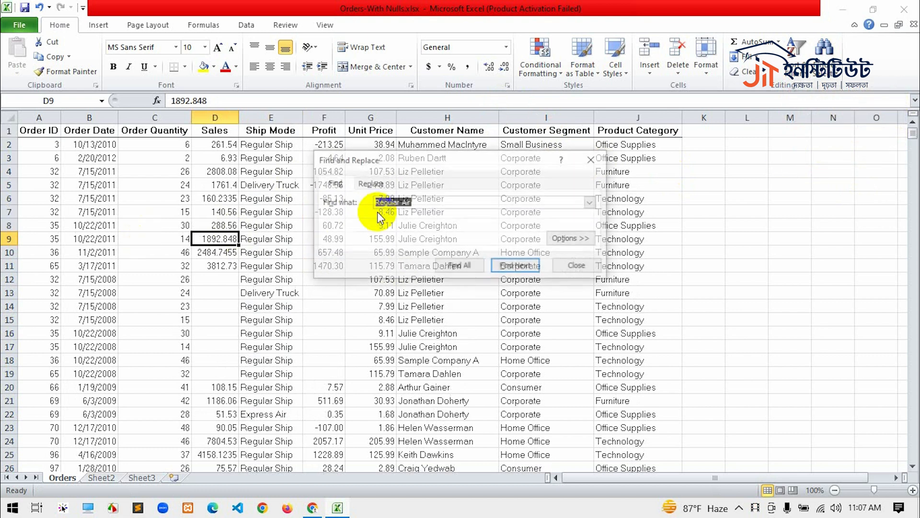
left_click(374, 182)
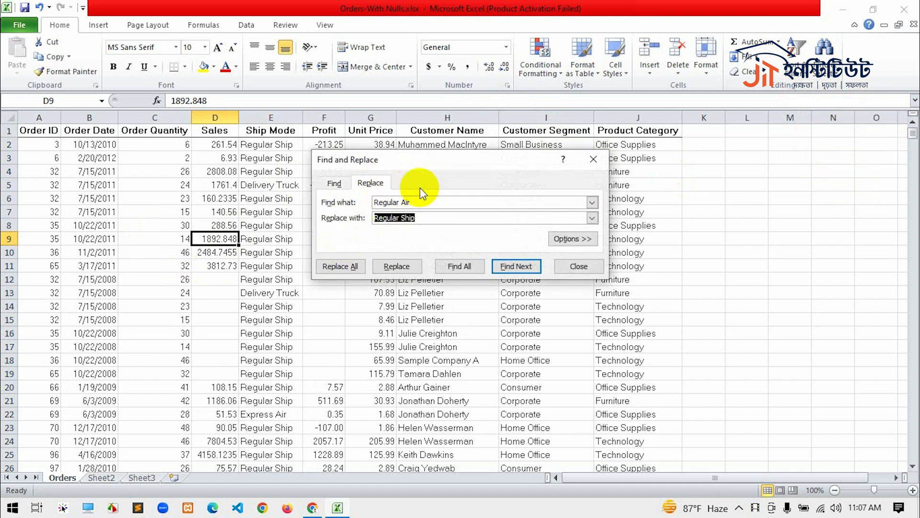
left_click(421, 219)
left_click_drag(420, 219, 400, 219)
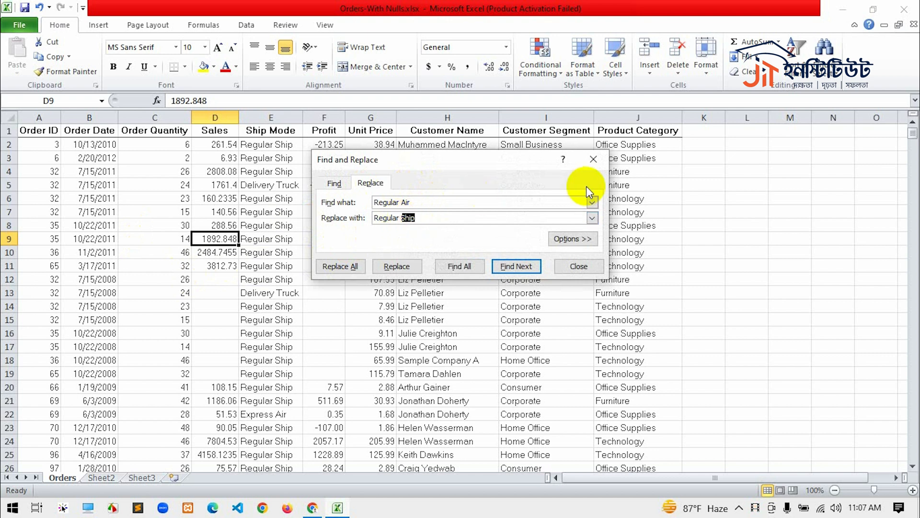
type("Van")
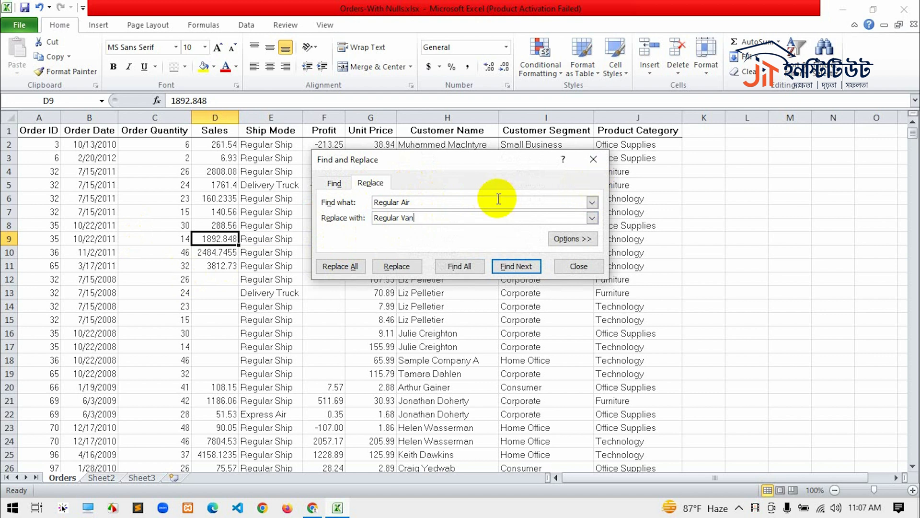
left_click_drag(402, 202, 435, 206)
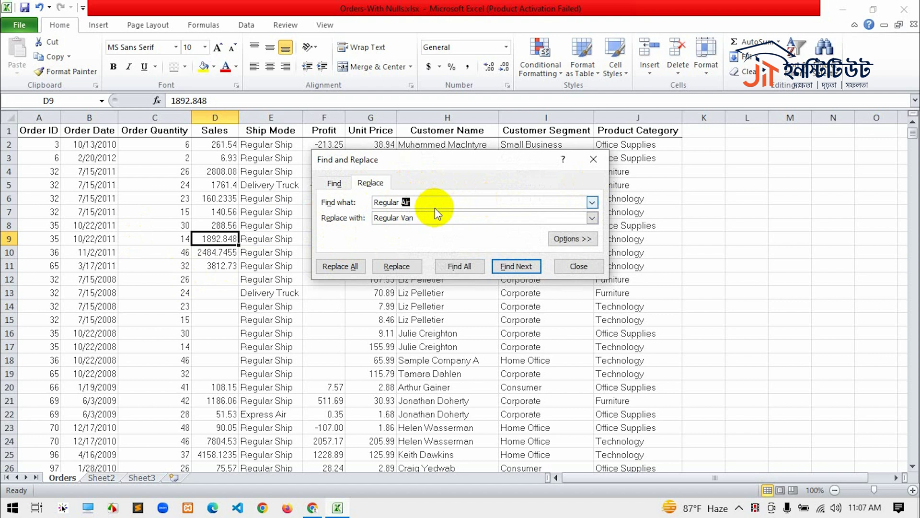
type("Ship")
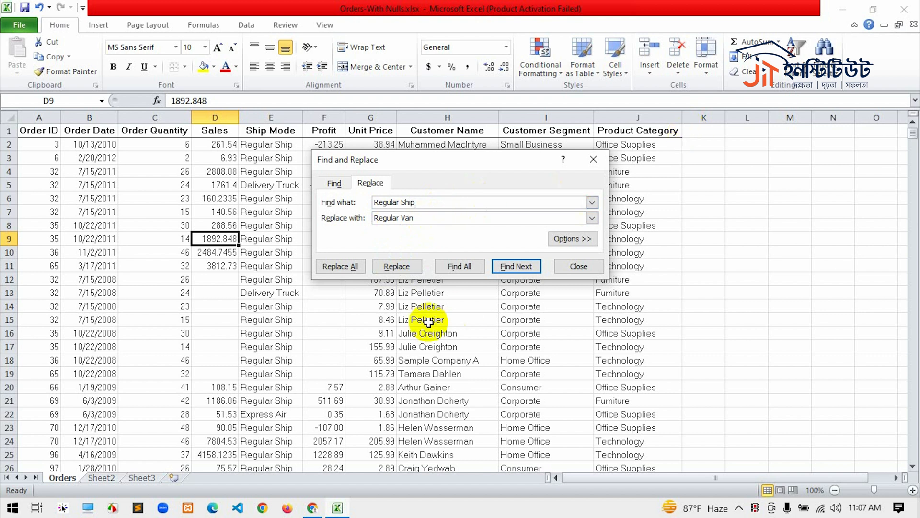
left_click(352, 267)
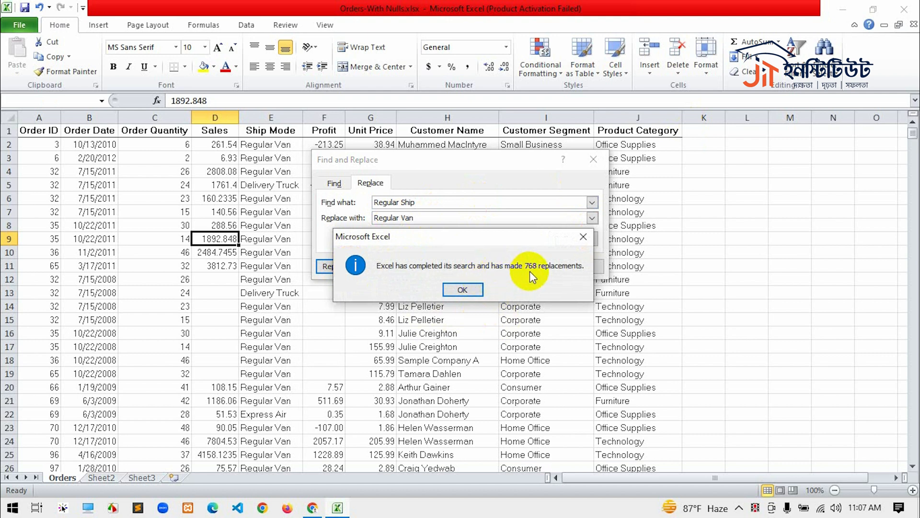
left_click(462, 289)
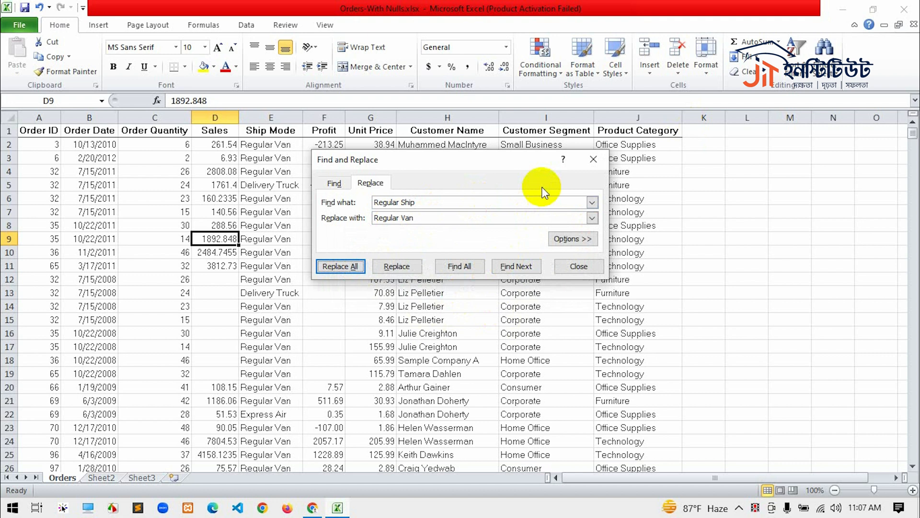
left_click(592, 159)
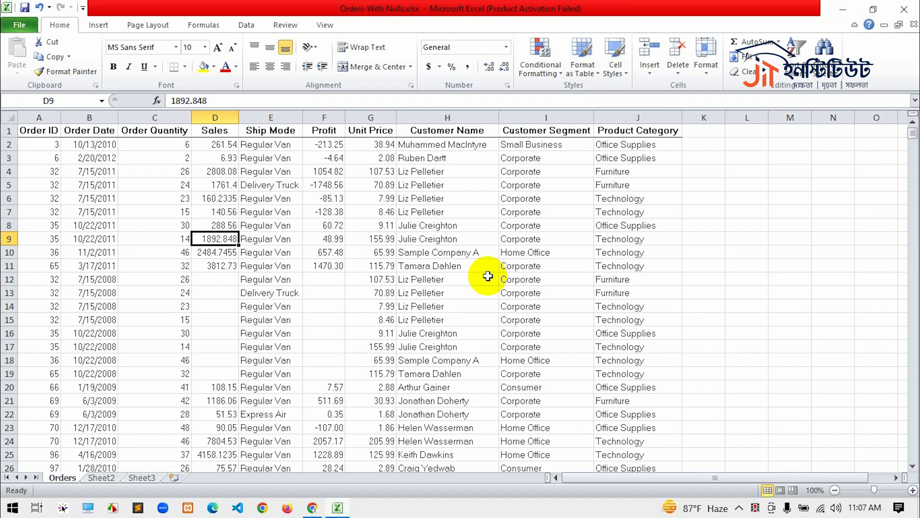
key("ctrl+f")
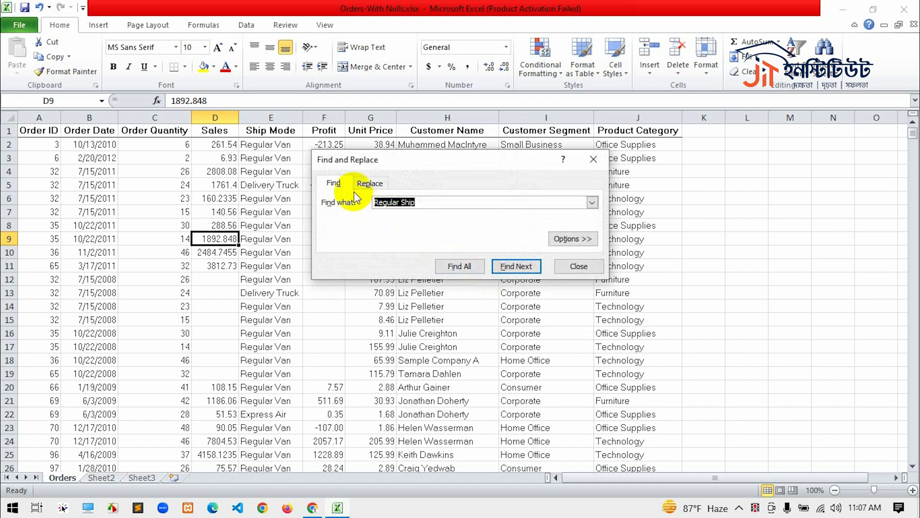
left_click(337, 184)
left_click(414, 202)
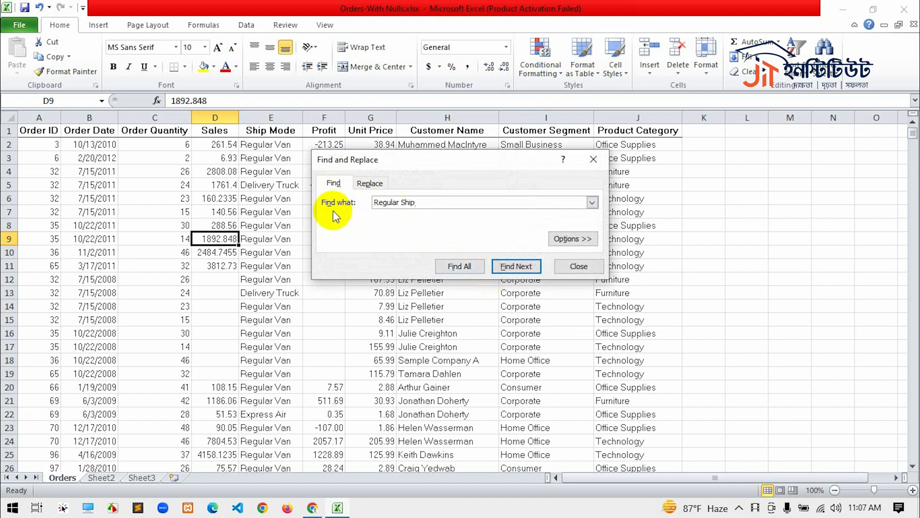
left_click(369, 183)
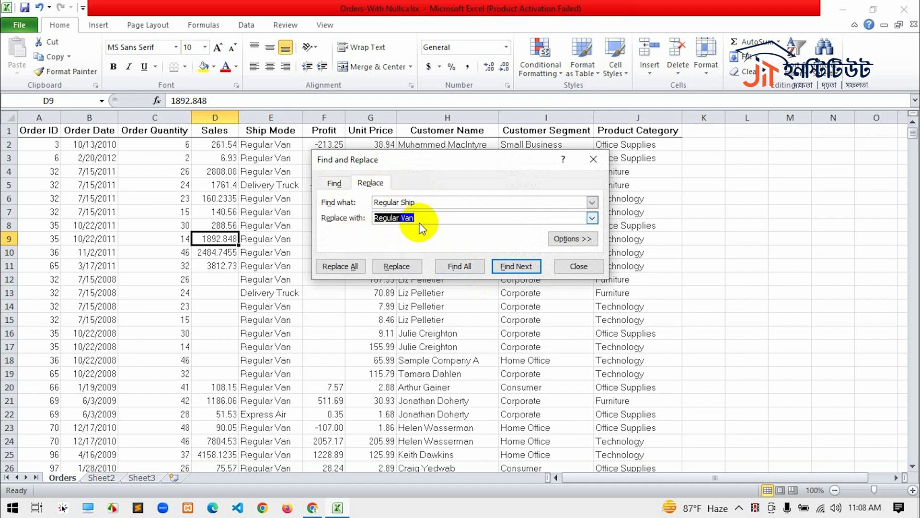
left_click(334, 183)
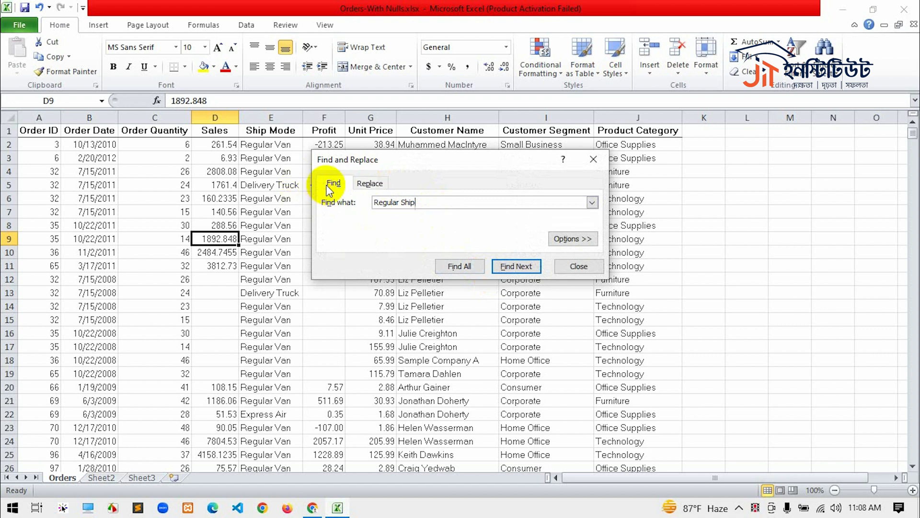
left_click(604, 161)
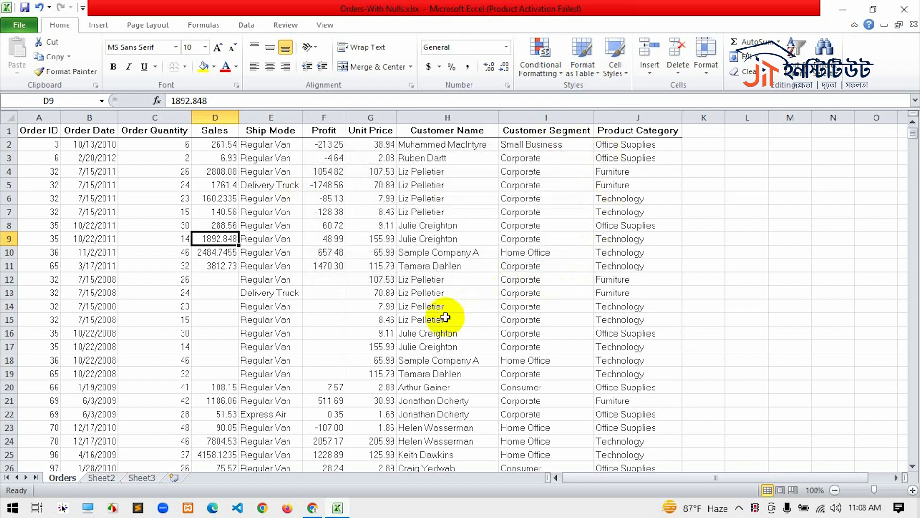
left_click(468, 319)
scroll(474, 341, "down", 5)
scroll(473, 341, "up", 5)
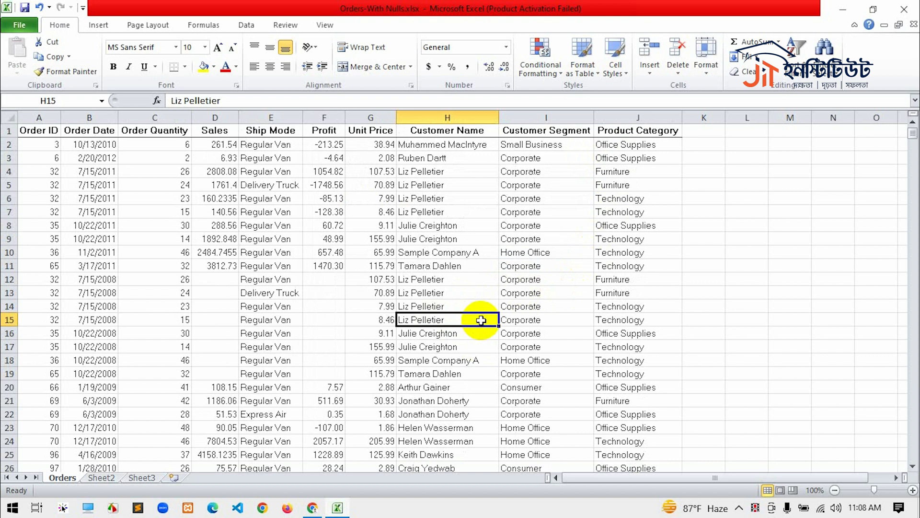
- Search the Orders worksheet for the customer in cell H15 by entering the customer's full name as the find text
key("ctrl+f")
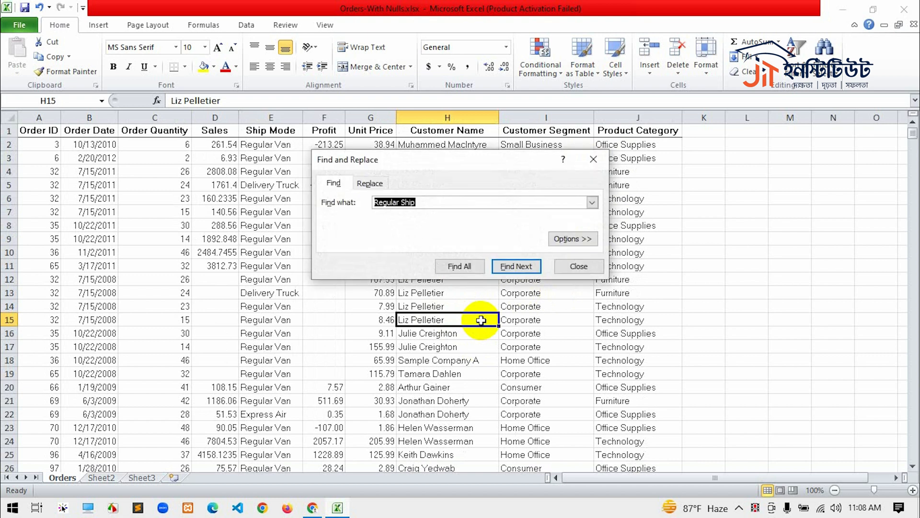
left_click(424, 204)
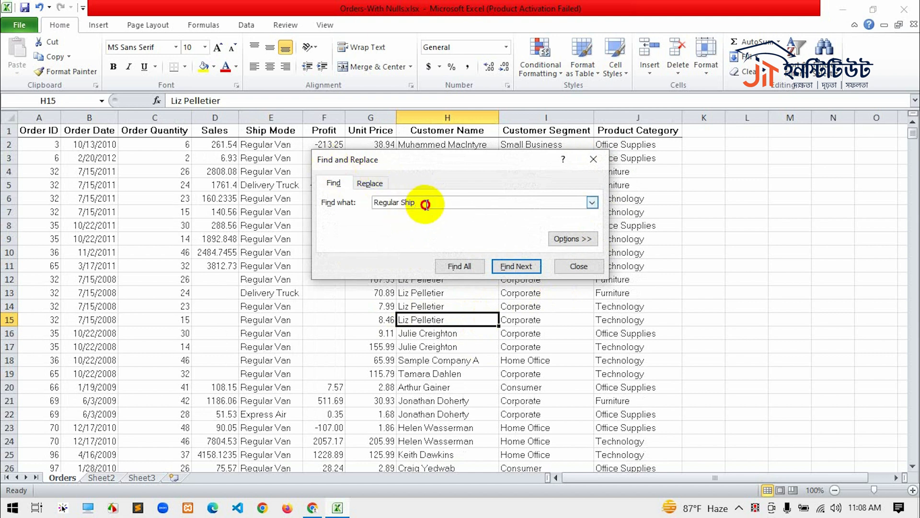
left_click(425, 204)
left_click_drag(425, 203, 352, 204)
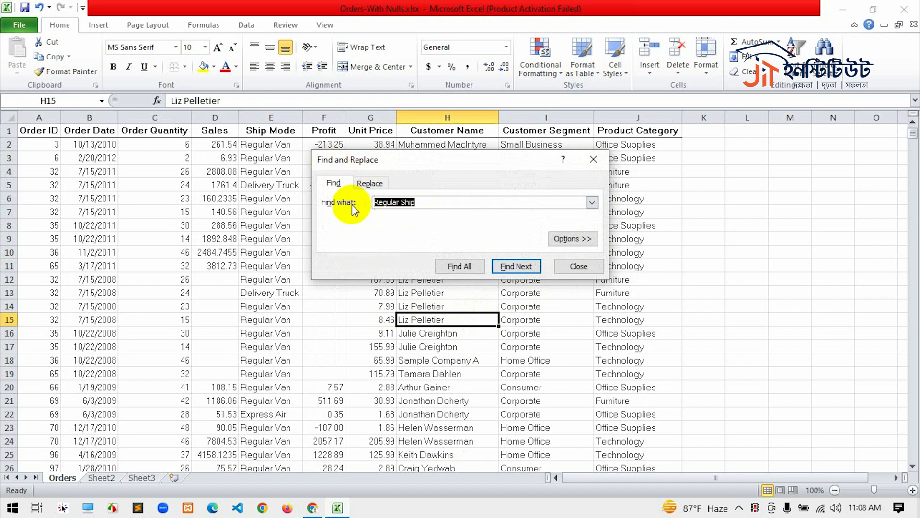
type("Liz Pelletier")
key("Return")
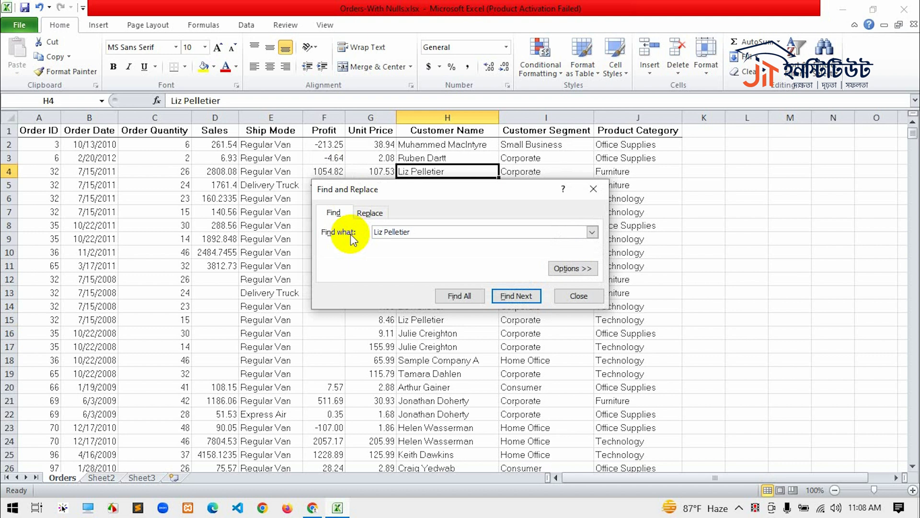
- List all cells matching the customer's name, review the results in the enlarged find dialog, and close it
left_click_drag(409, 188, 411, 234)
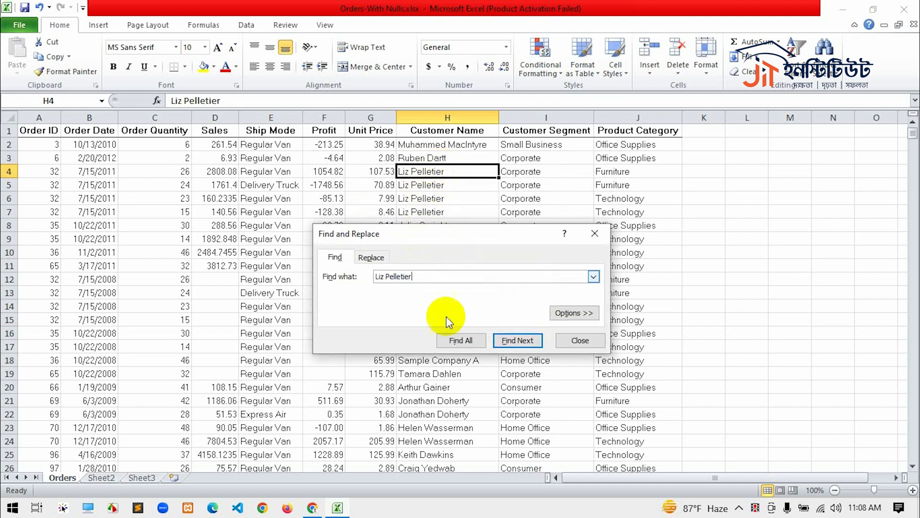
left_click(446, 341)
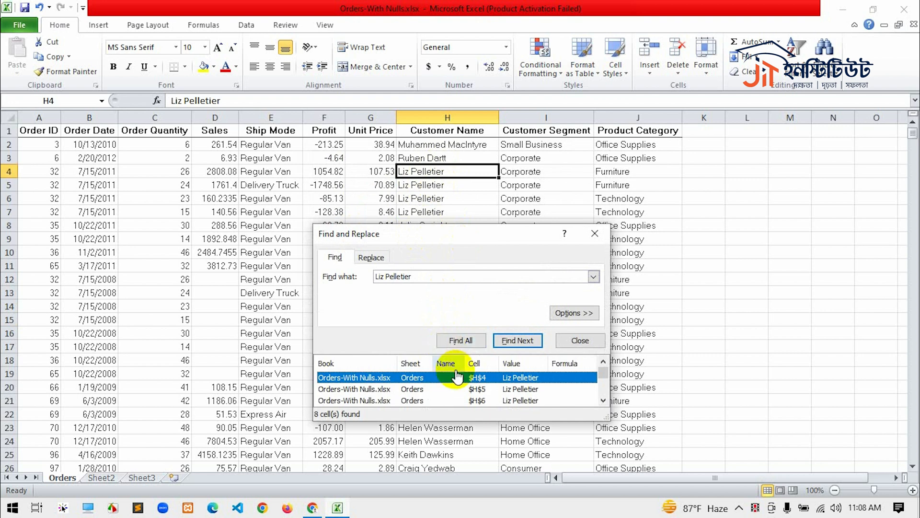
scroll(454, 394, "down", 2)
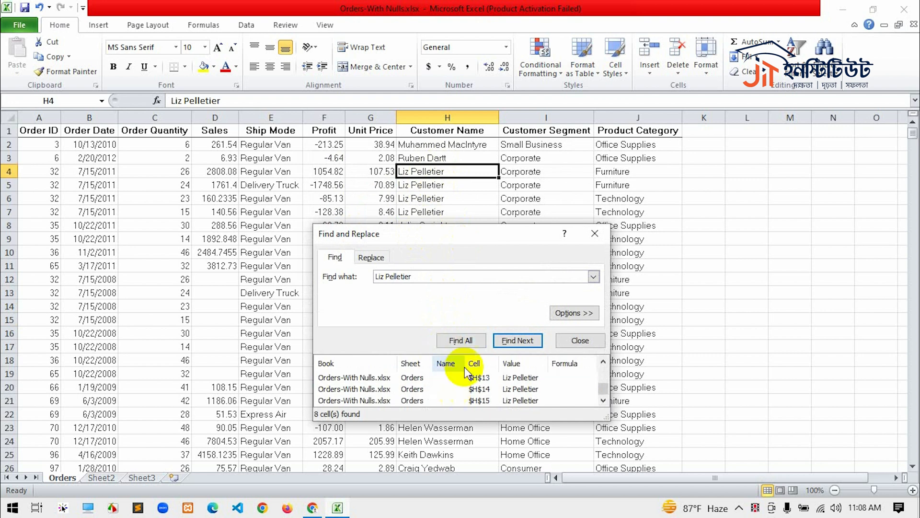
double_click(584, 233)
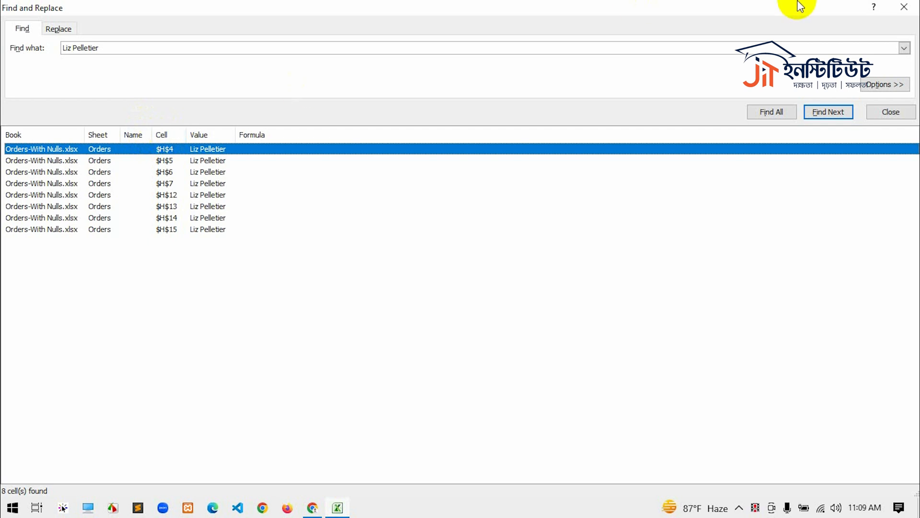
left_click(904, 7)
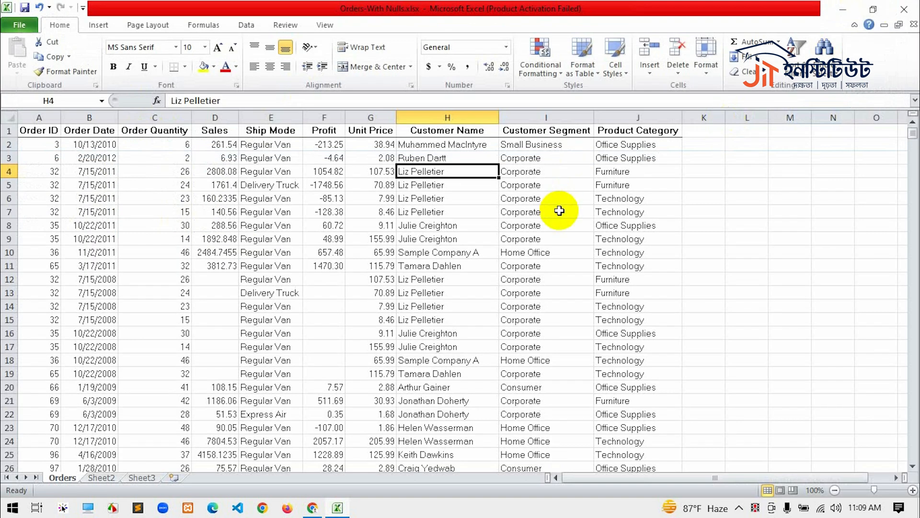
- Repeat the find-all search for the same customer name, examine the matching cell references in the maximized dialog, and close it
key("ctrl+f")
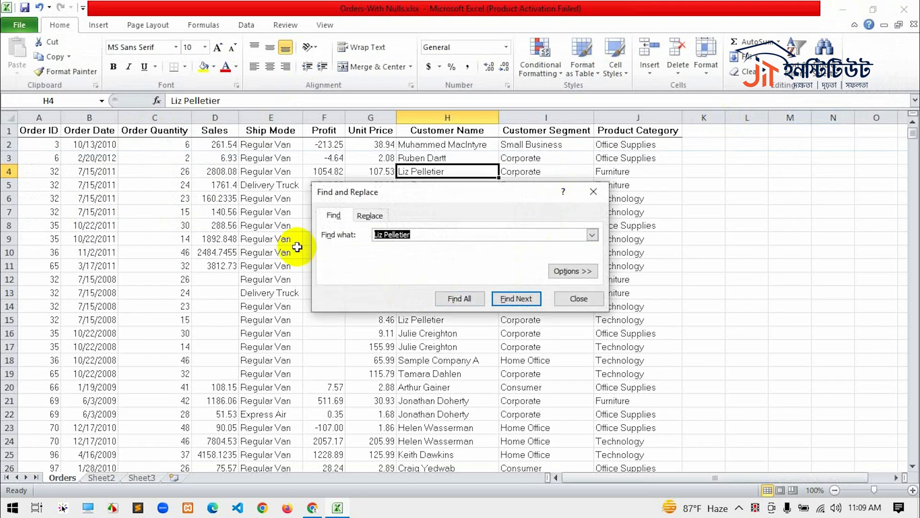
left_click(441, 234)
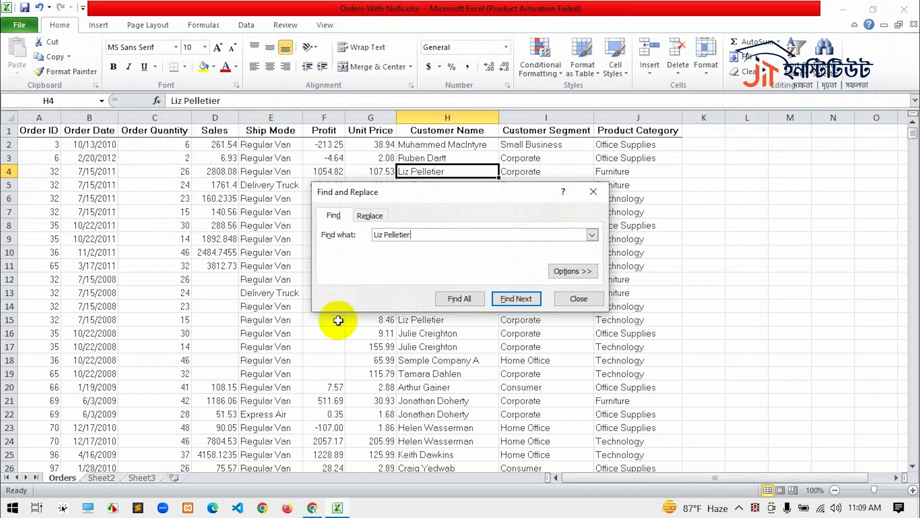
left_click(524, 296)
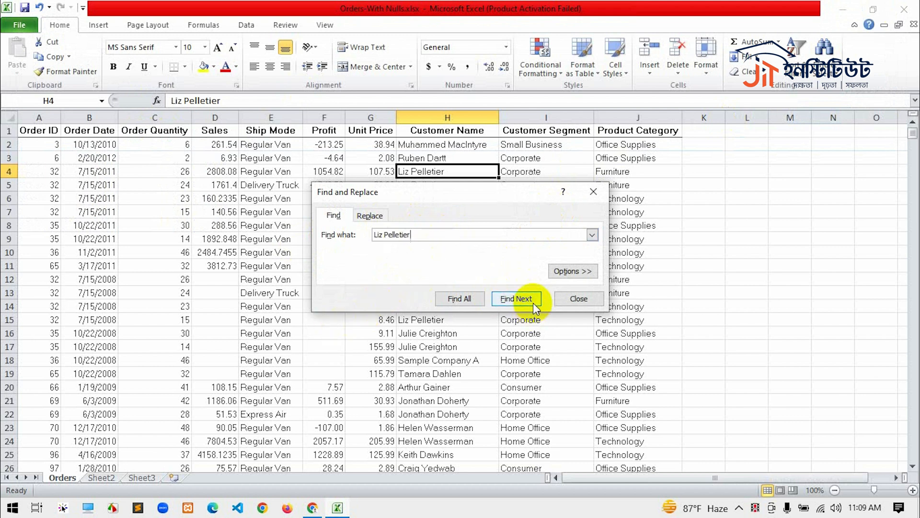
left_click(458, 299)
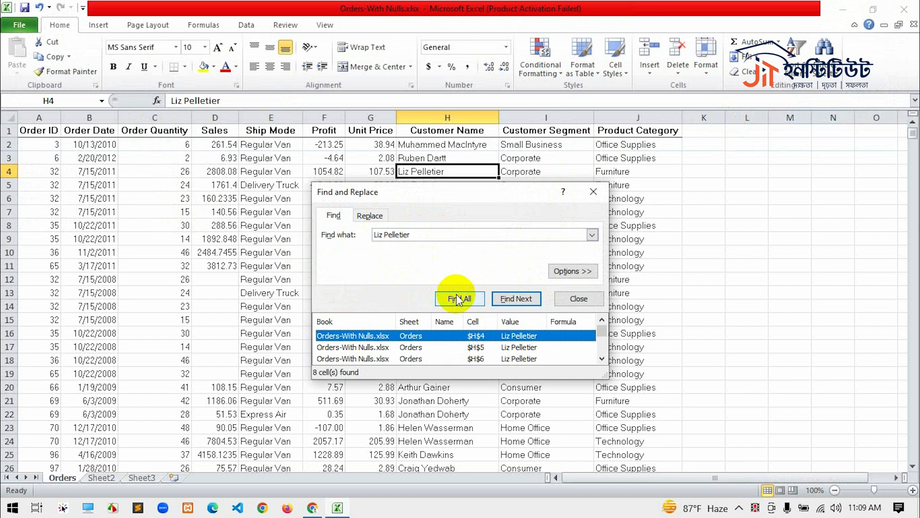
double_click(479, 195)
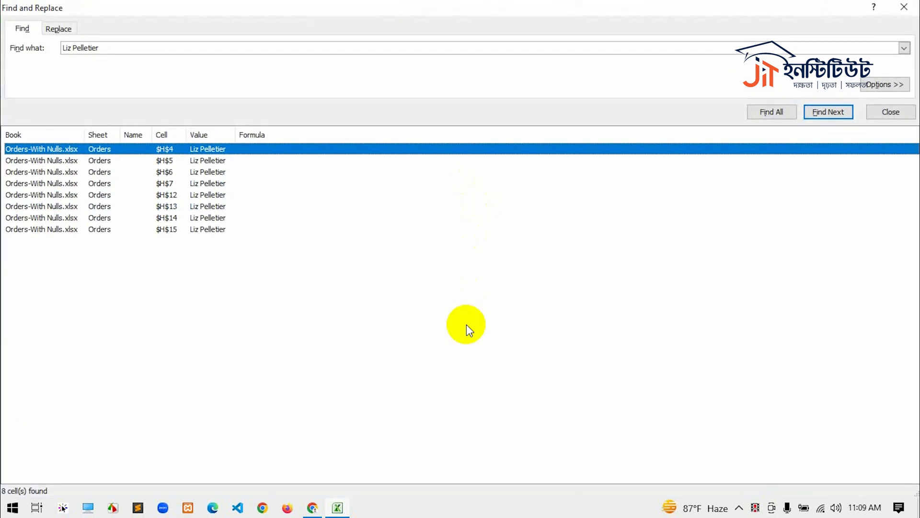
double_click(714, 18)
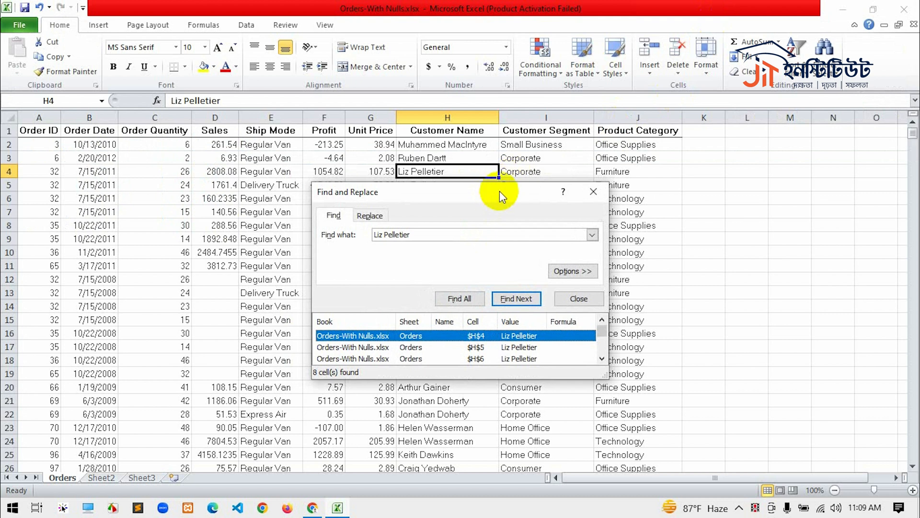
double_click(499, 190)
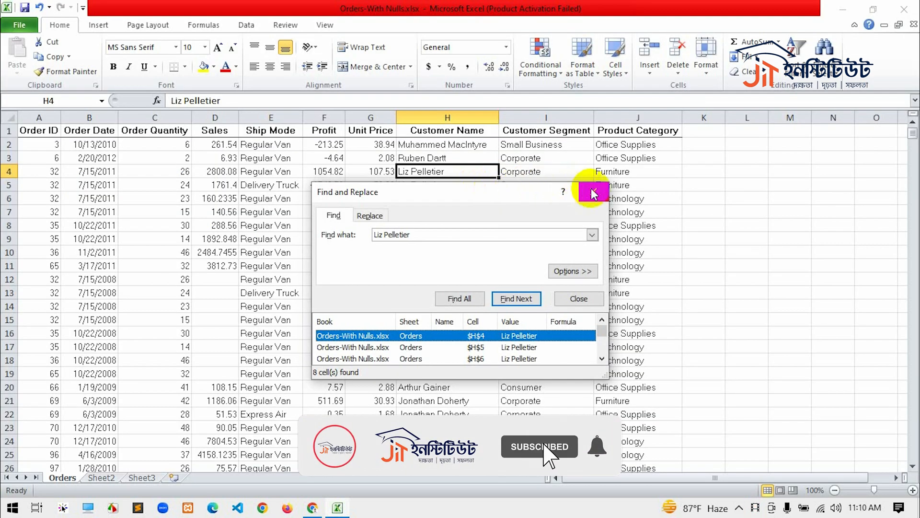
left_click(589, 190)
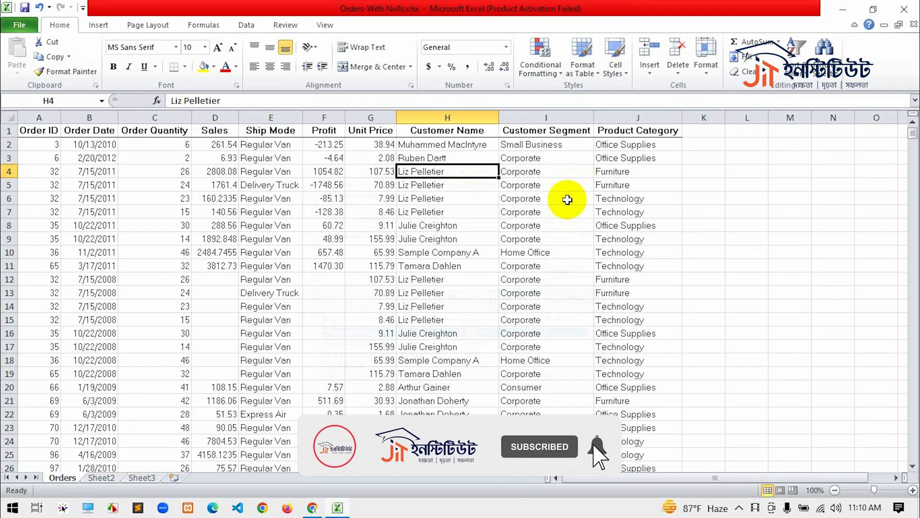